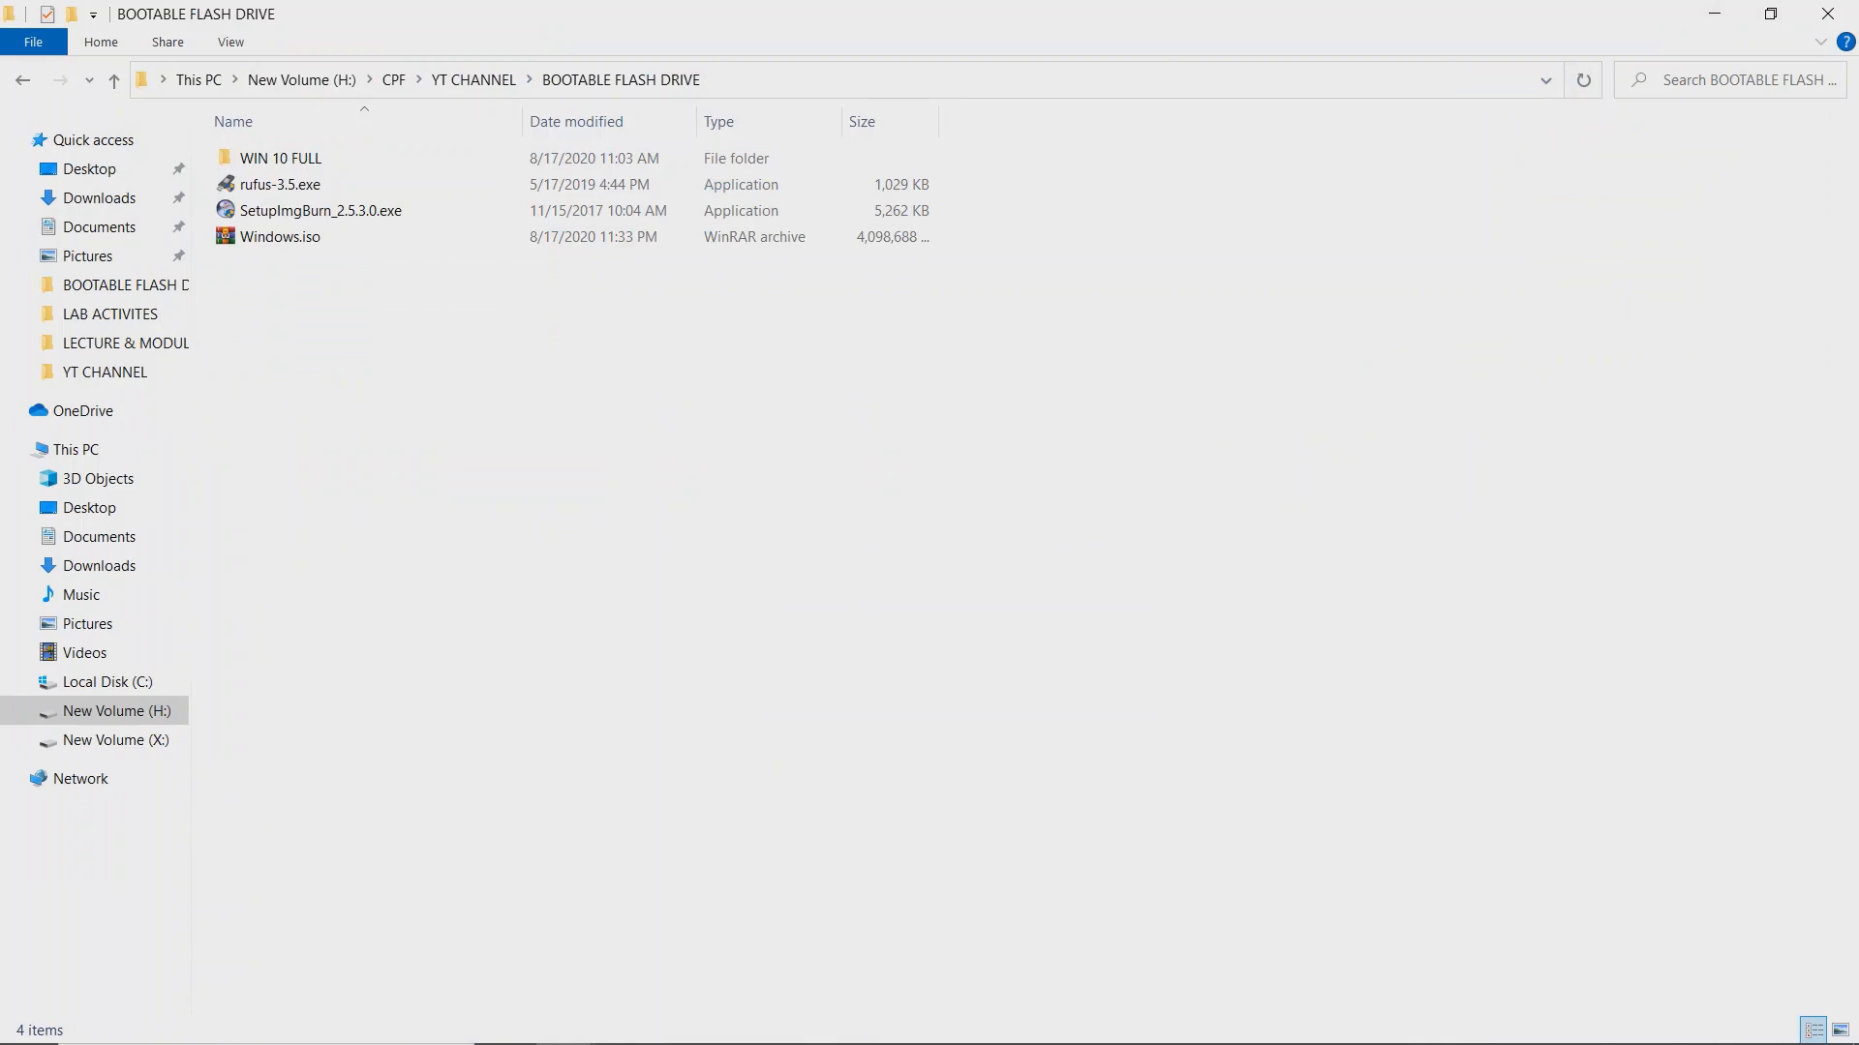
Launch ImgBurn and choose to create an image file from files/folders
left_click(28, 1022)
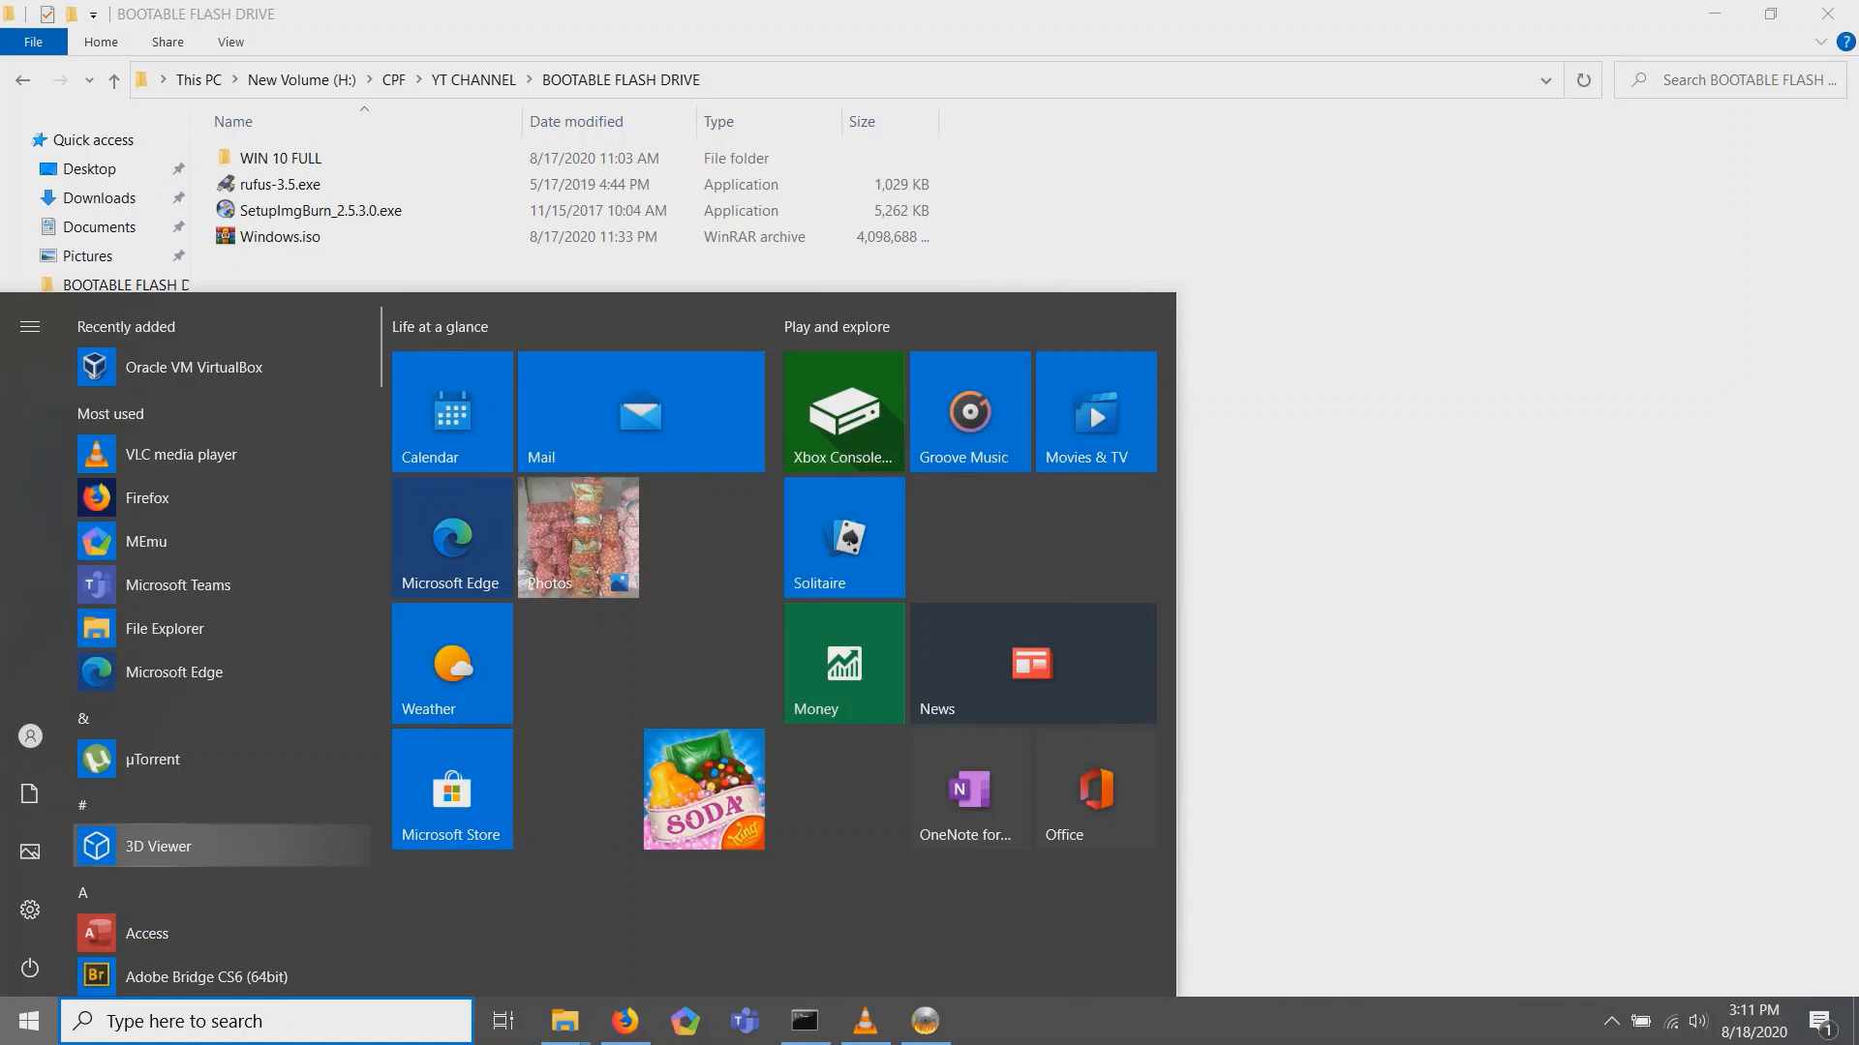
type("imgburn")
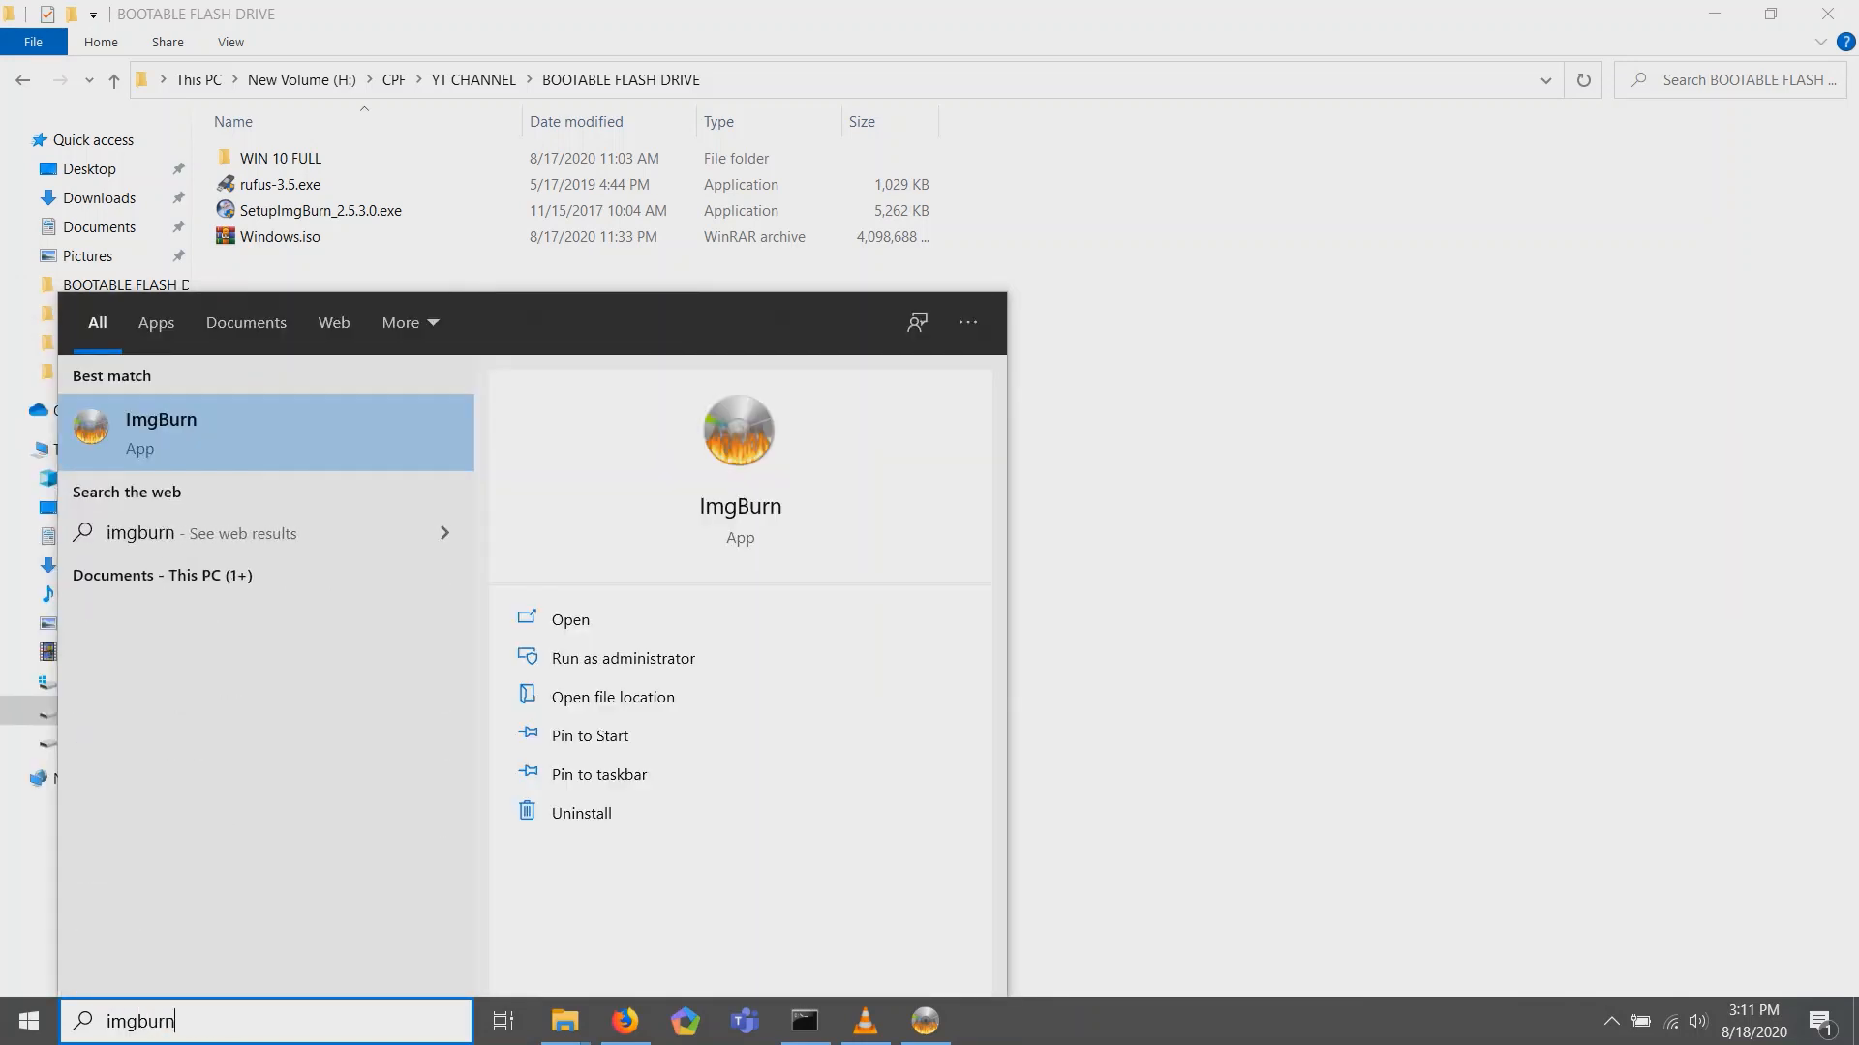
key("Return")
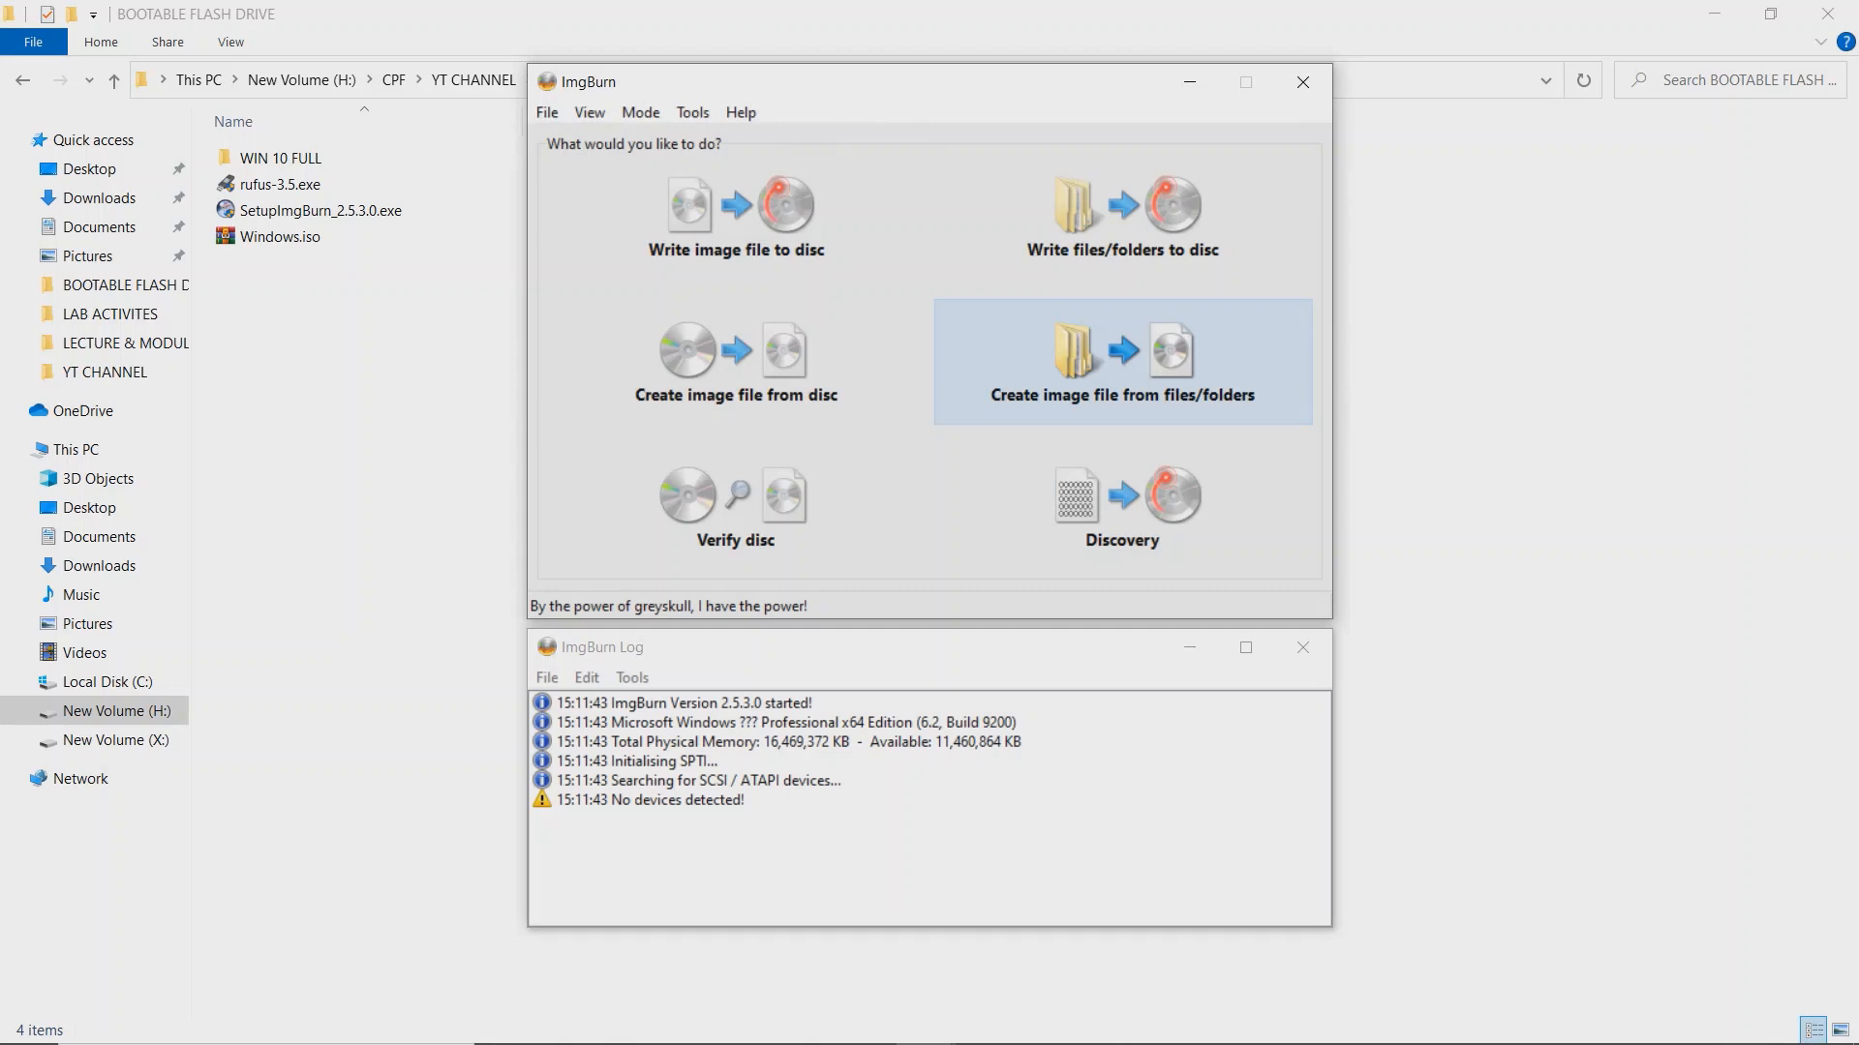
left_click(1123, 406)
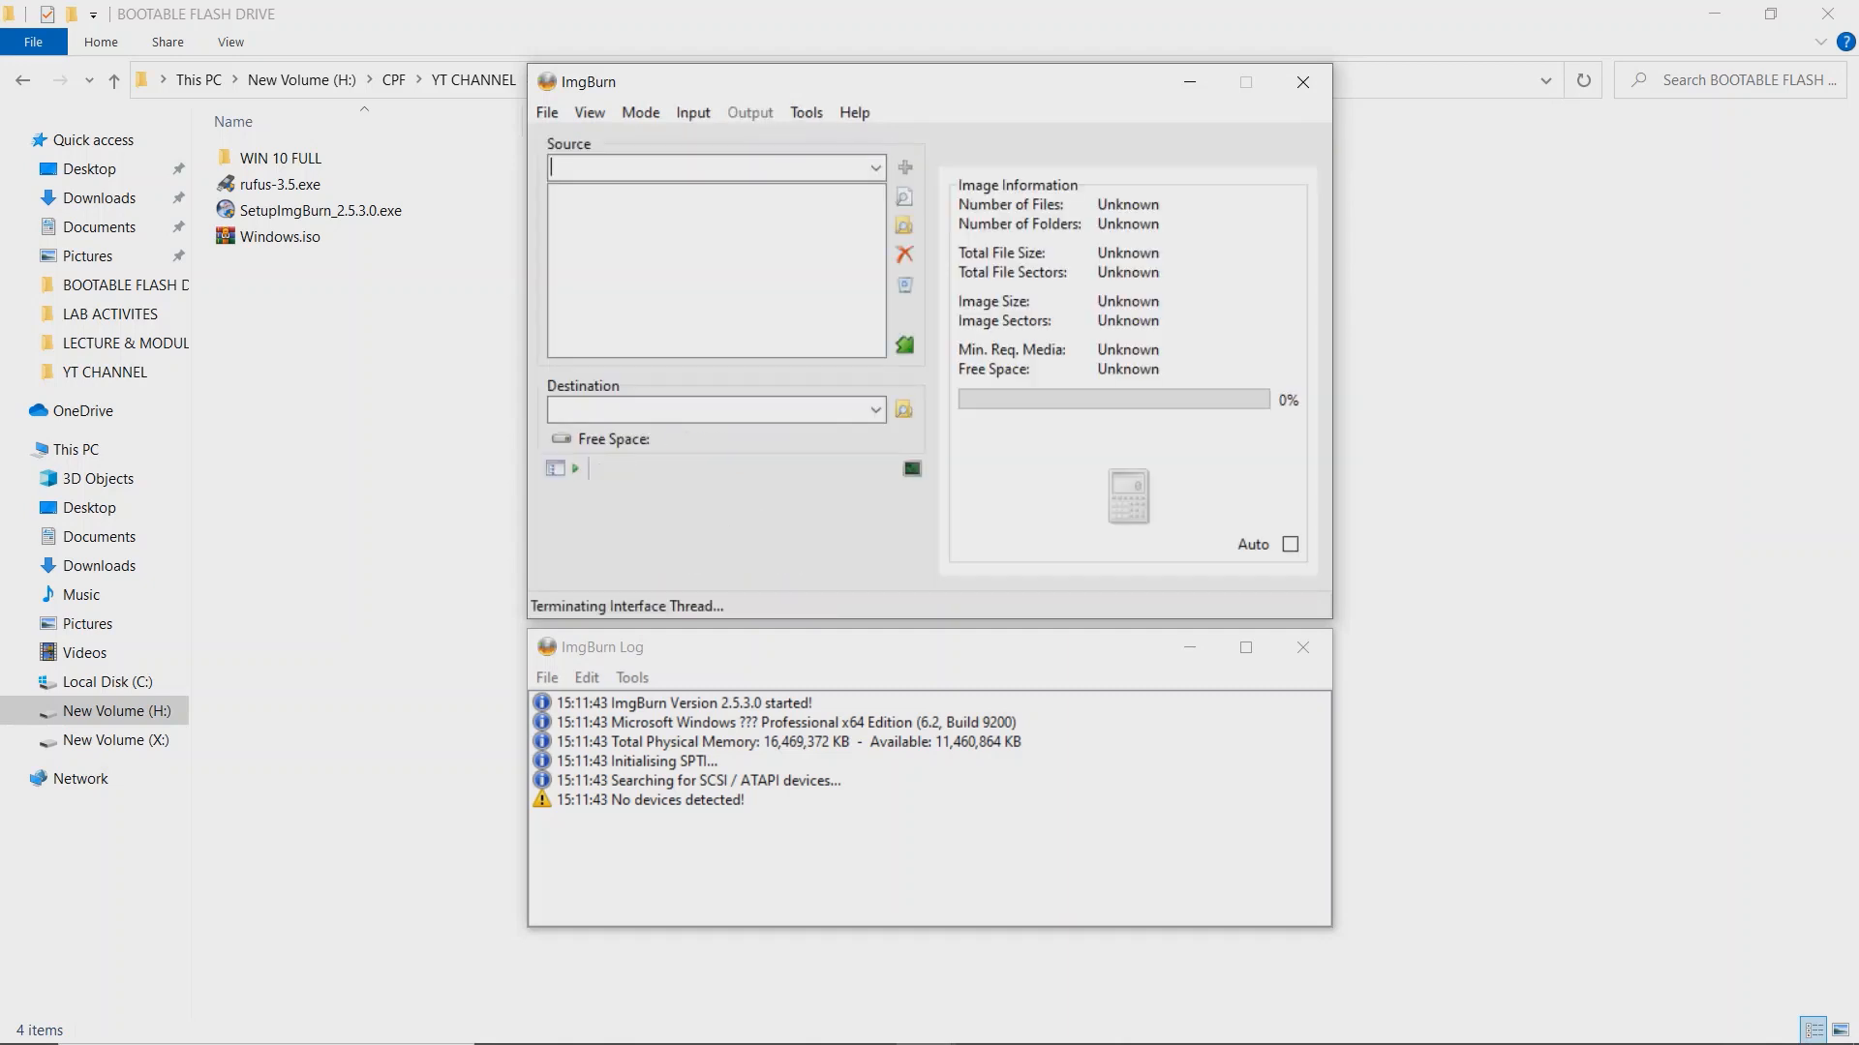
Add the WIN 10 FULL folder as the source and set the destination to an ISO file named WIN 10 FULL on the Desktop
left_click(903, 226)
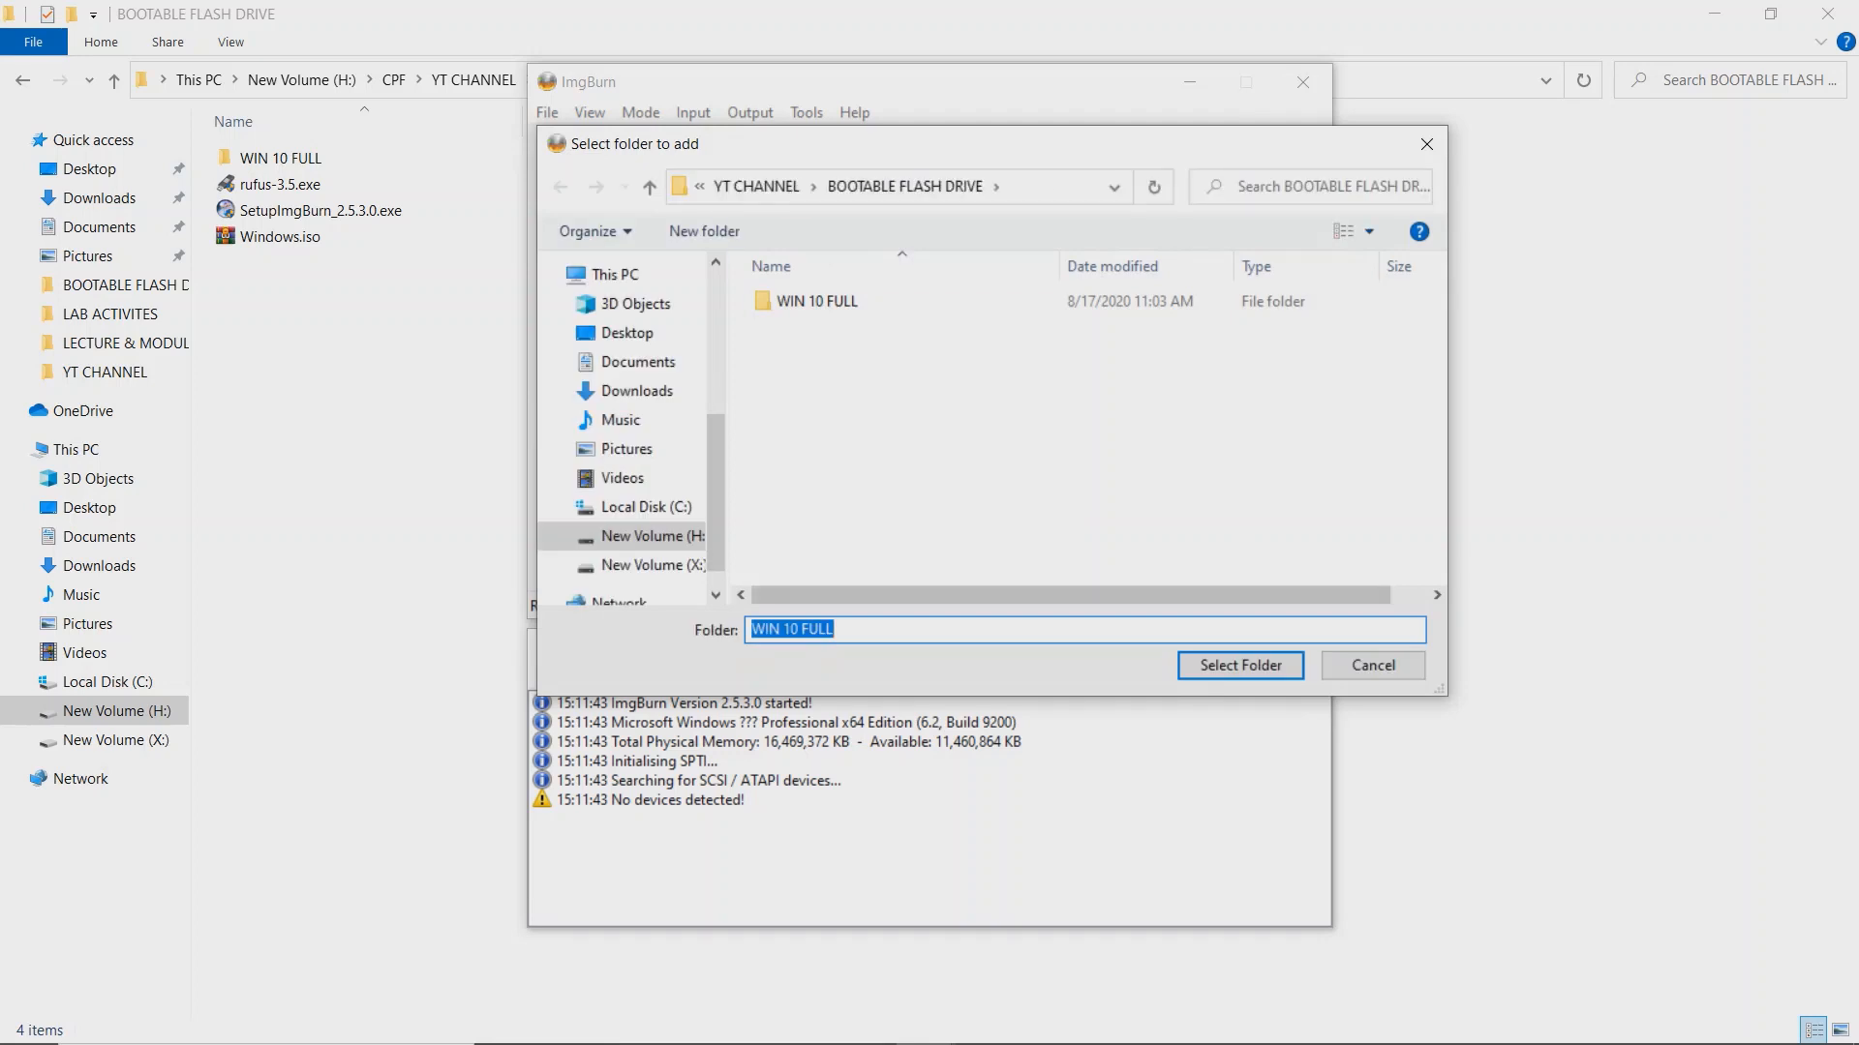
left_click(1240, 665)
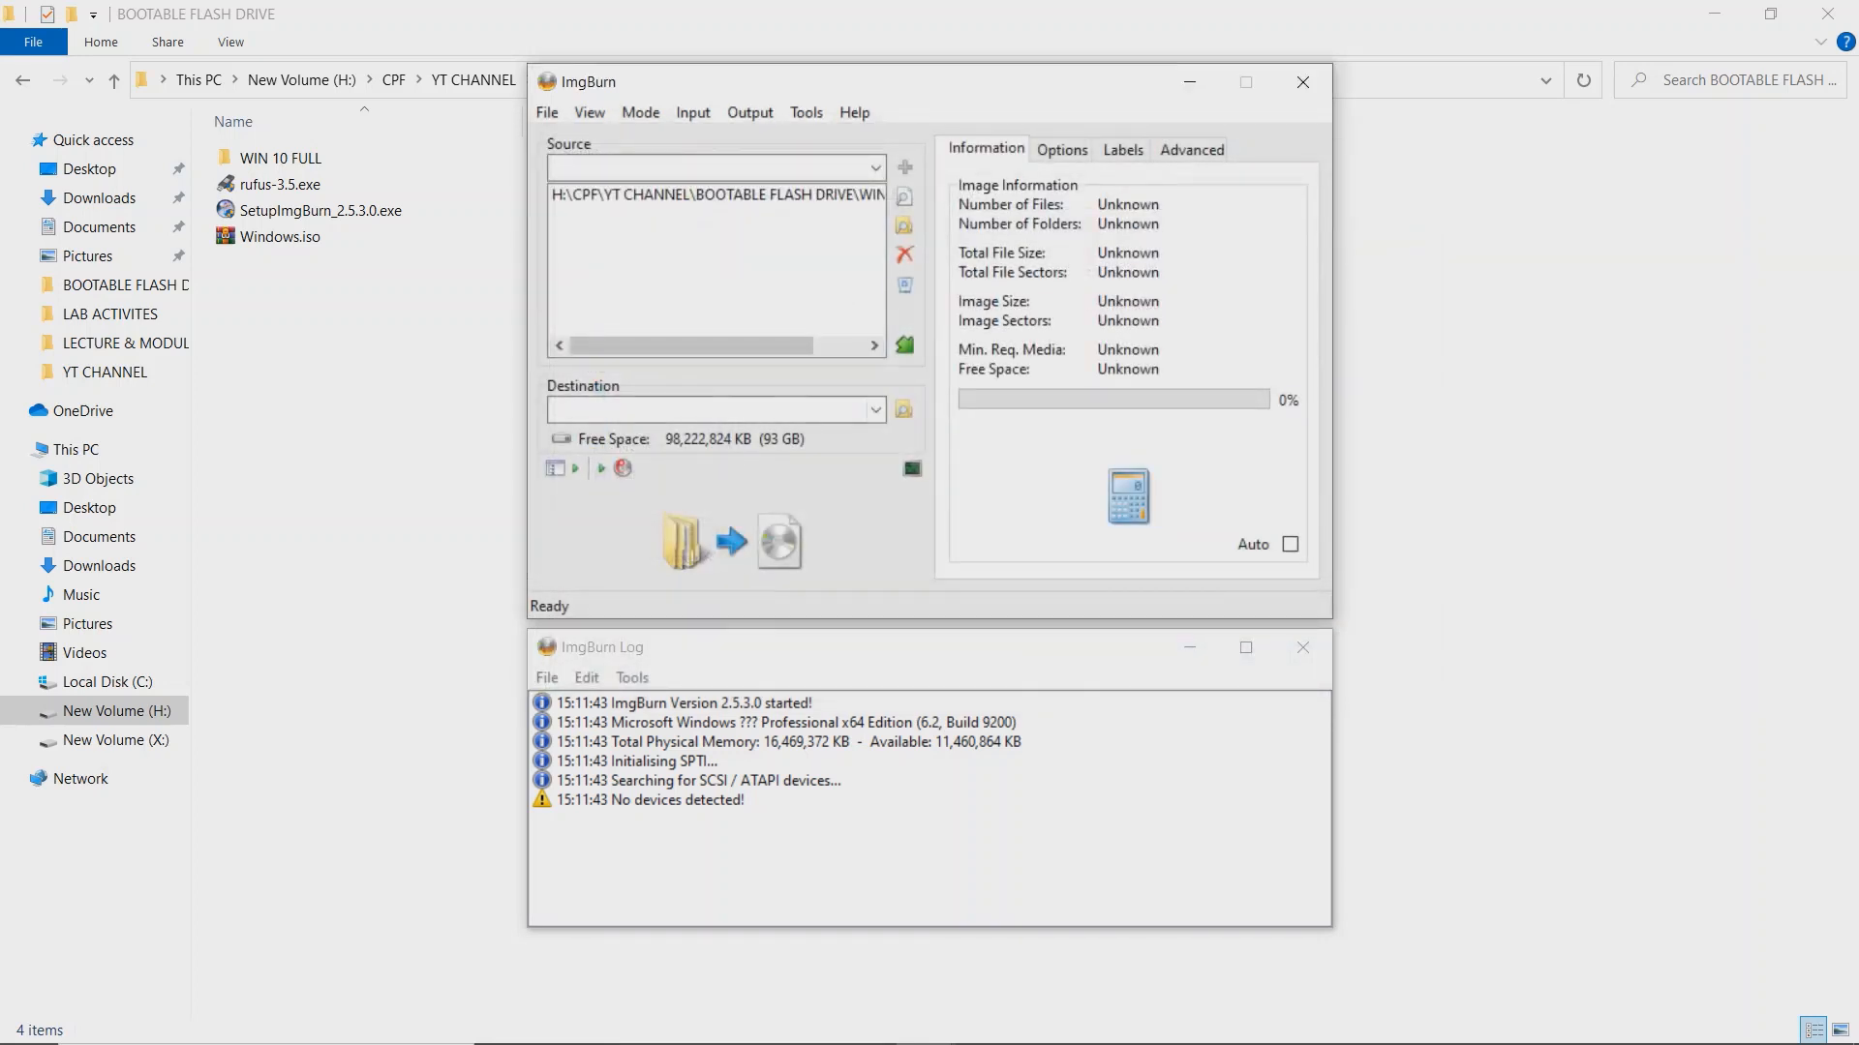
left_click(903, 410)
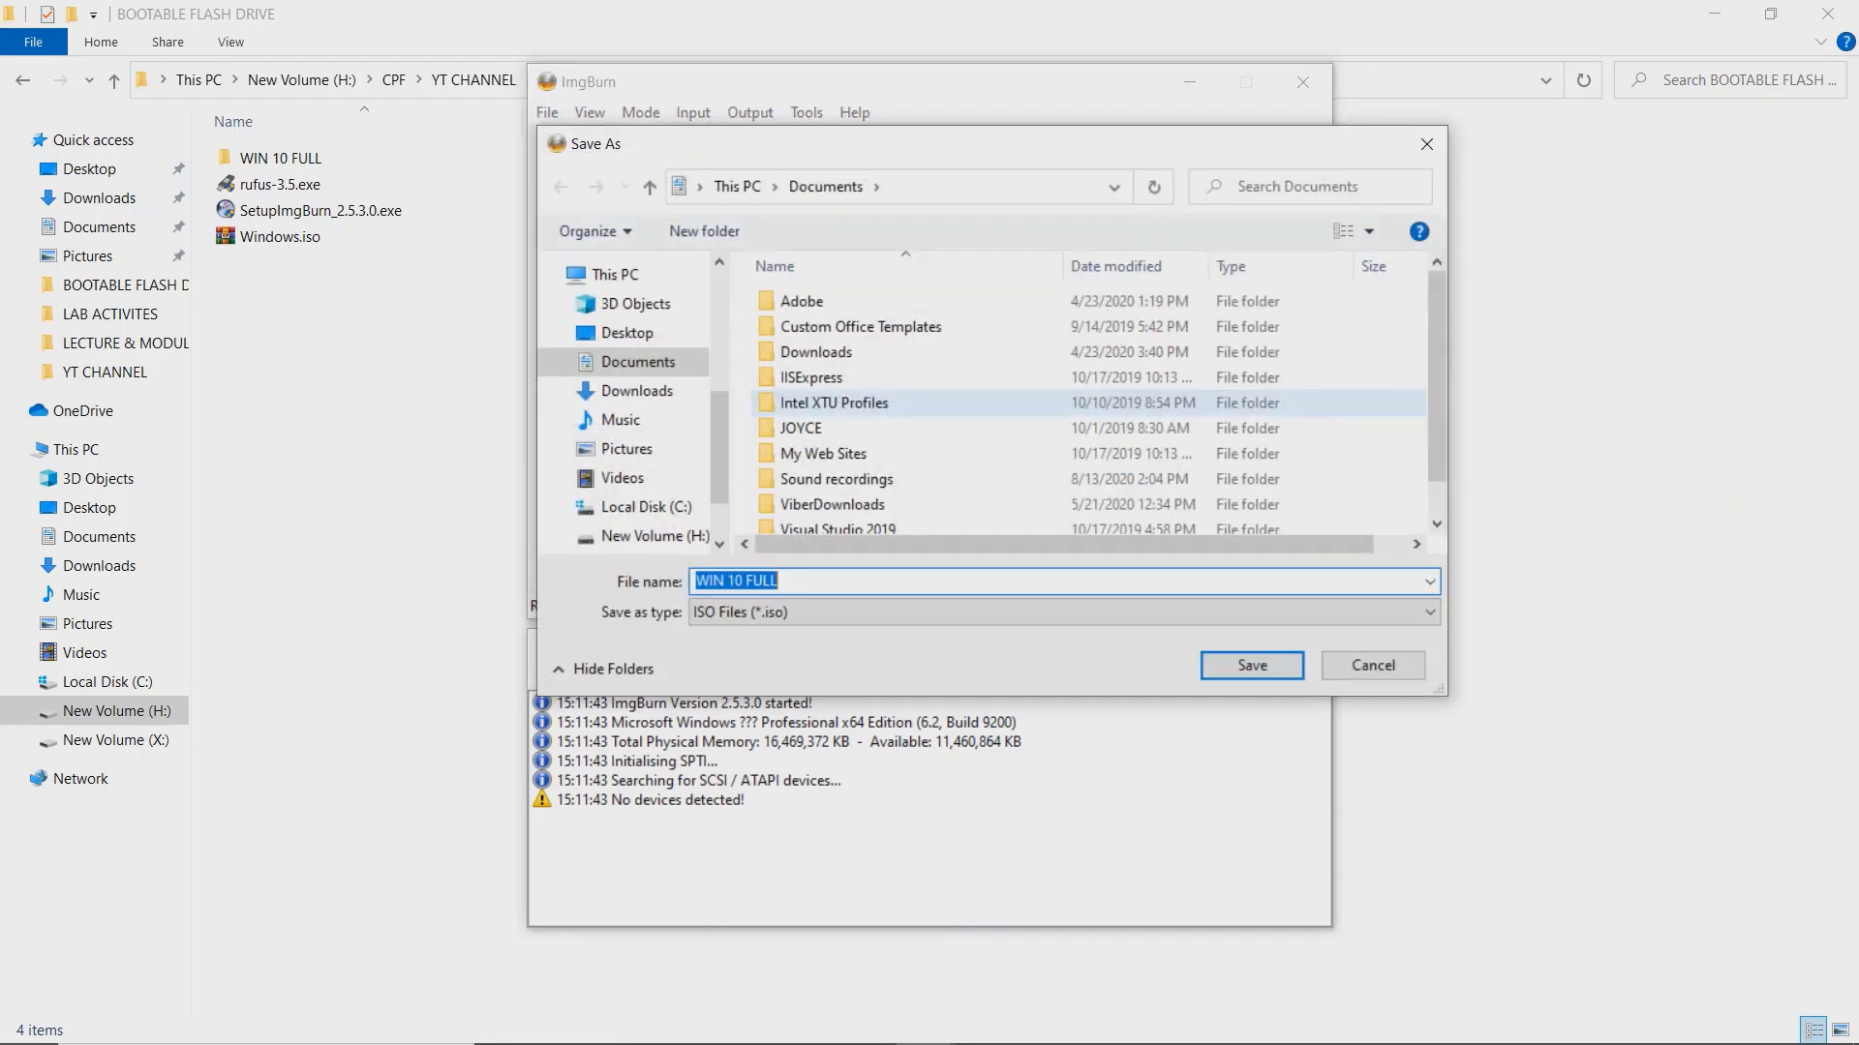
left_click(627, 333)
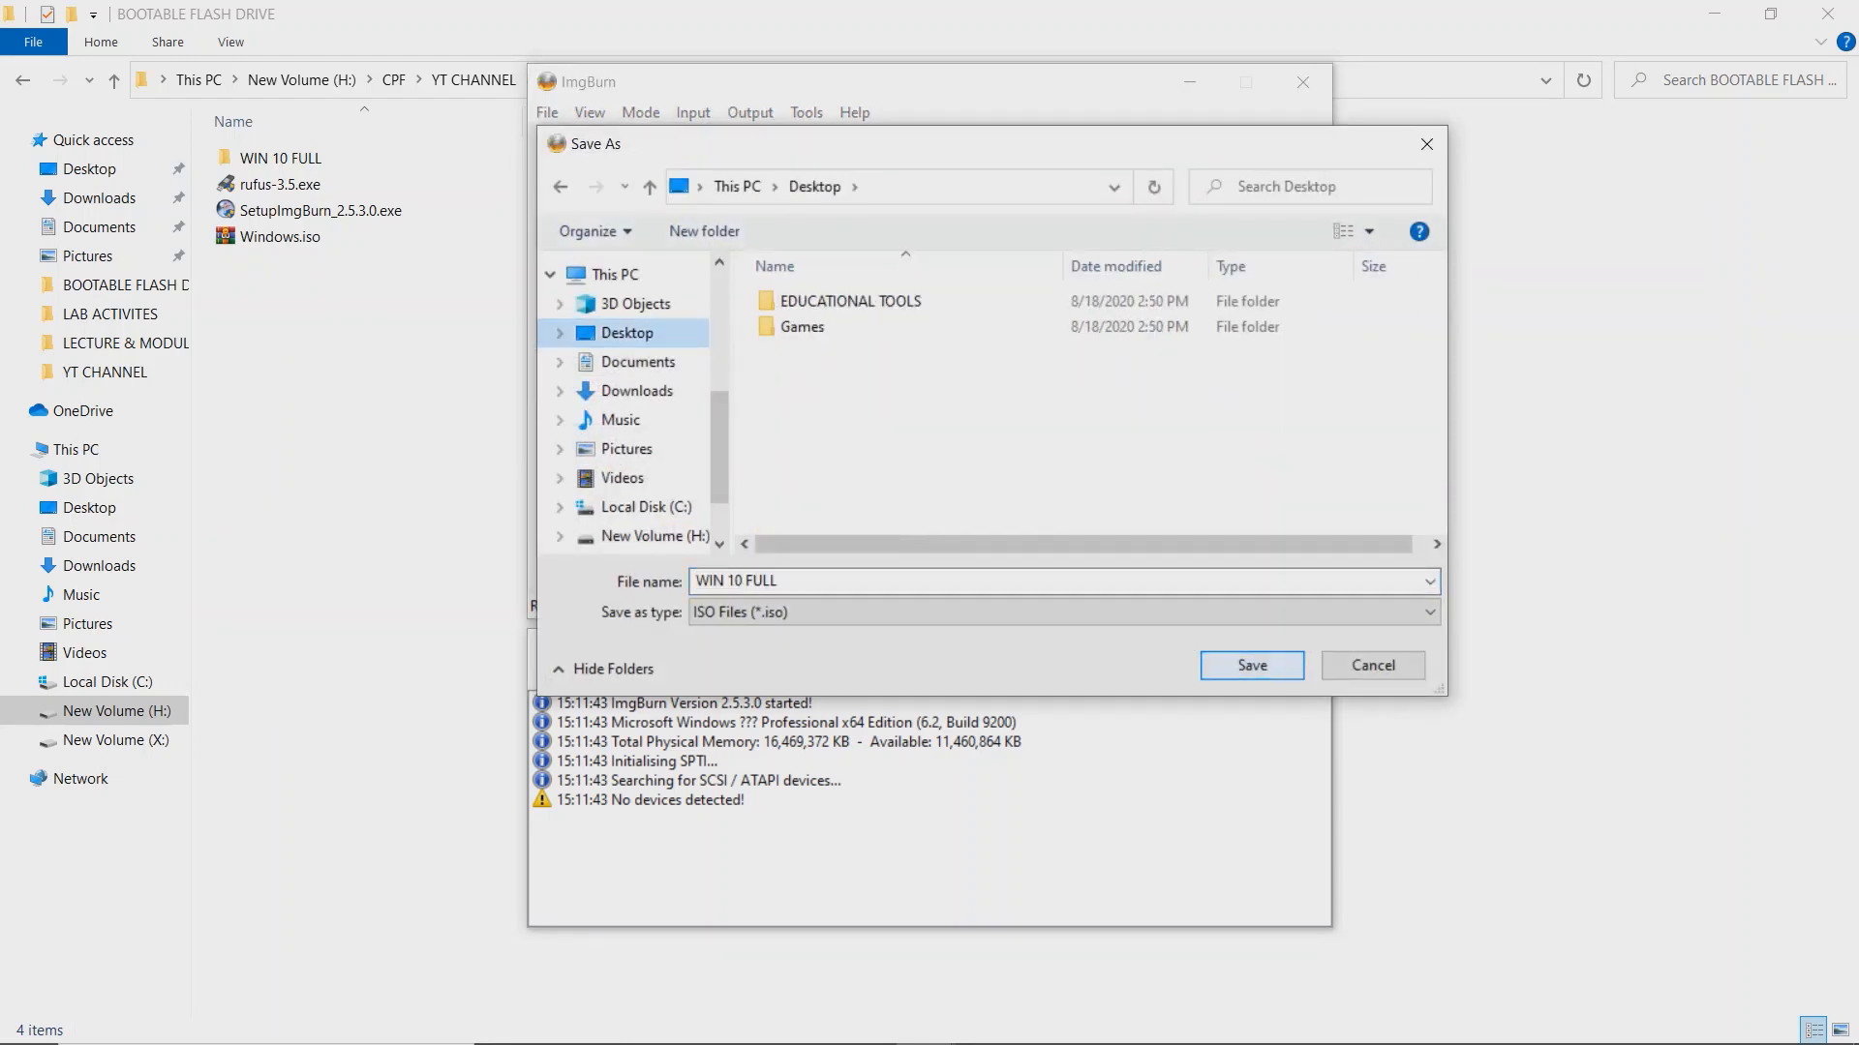
left_click(1251, 665)
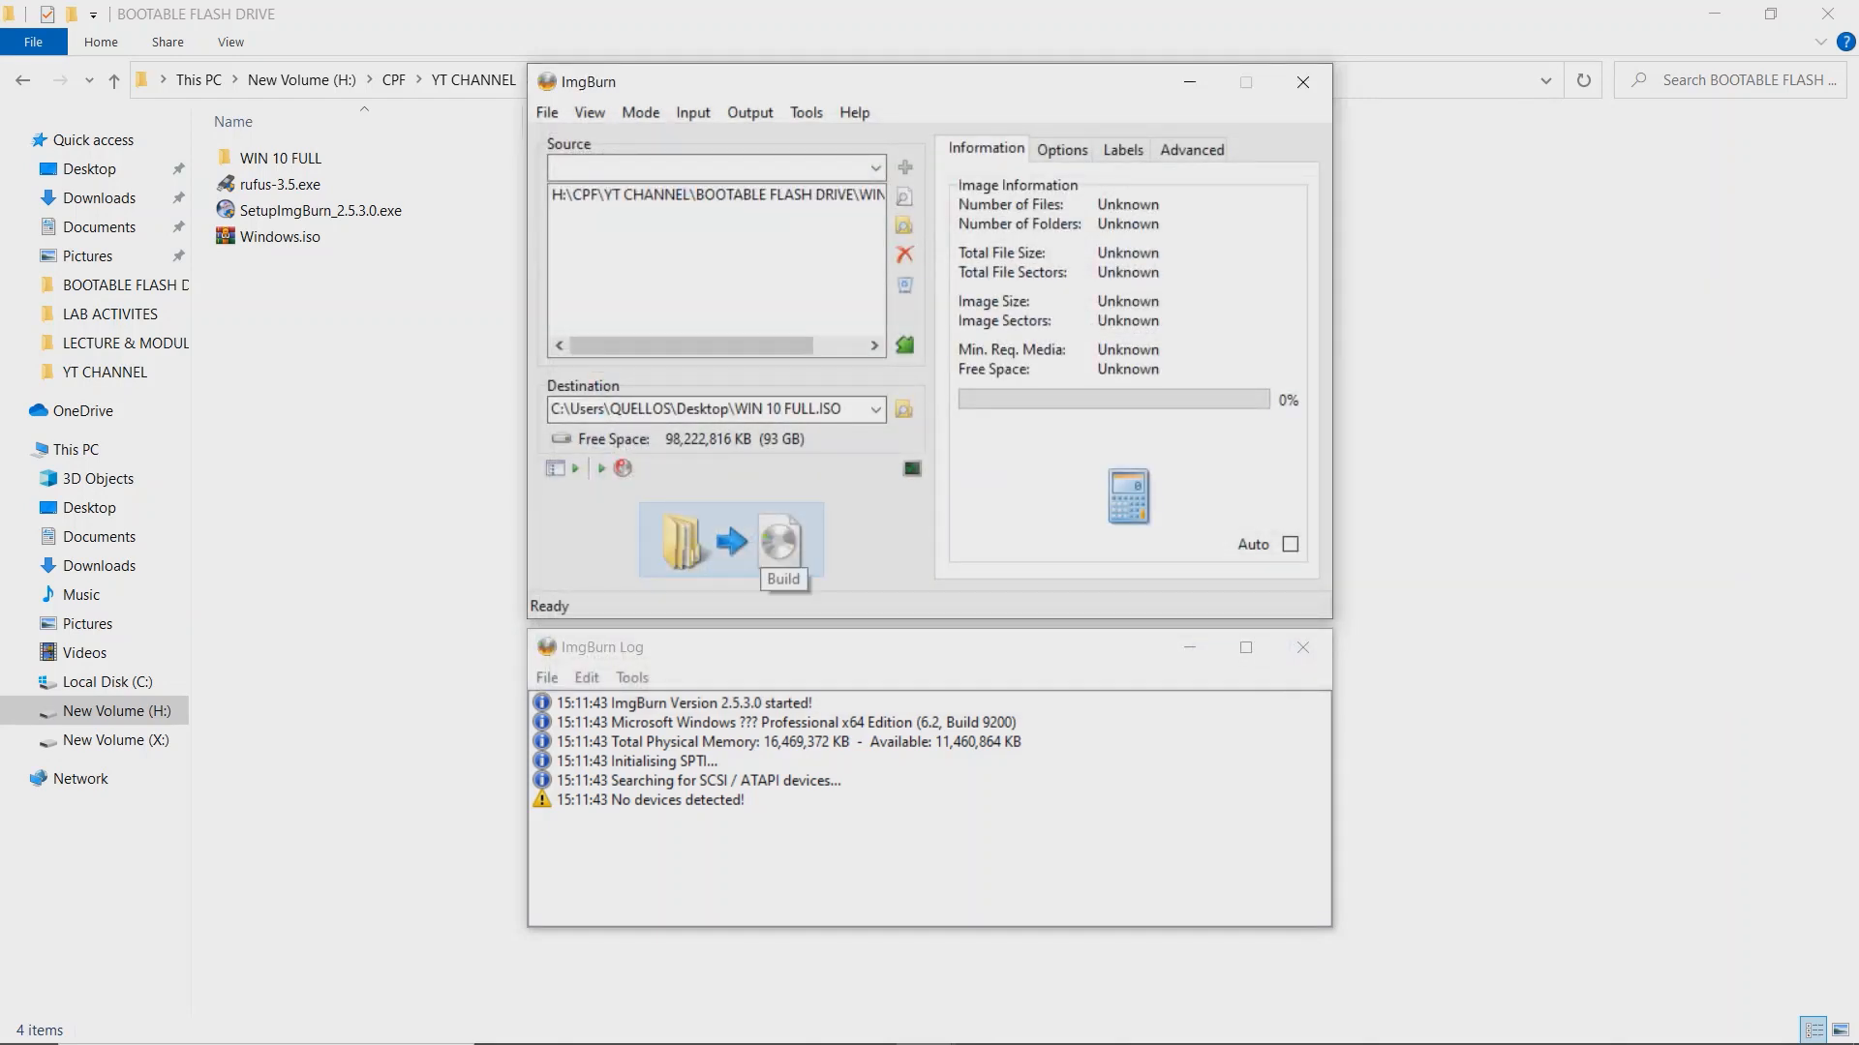
Build the image, continuing without making the disc bootable and setting the UDF volume label to WINDOWS10
left_click(775, 552)
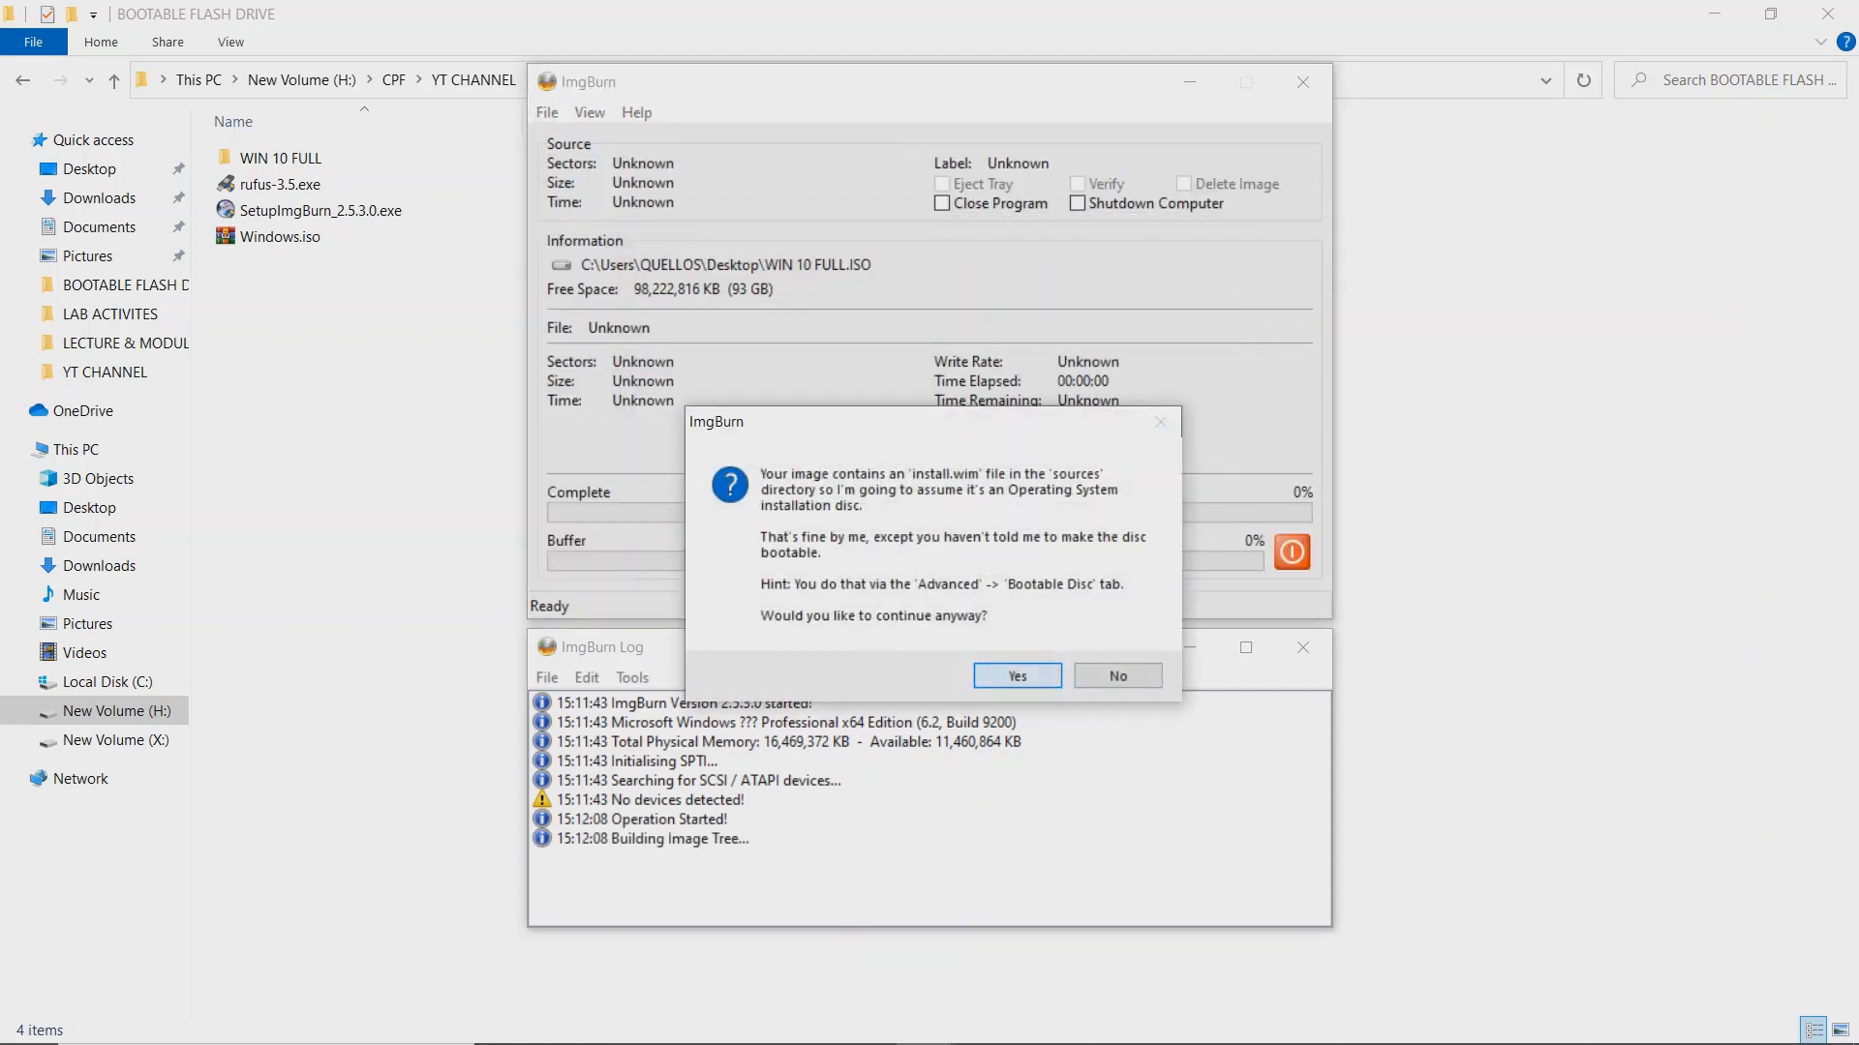
key("Return")
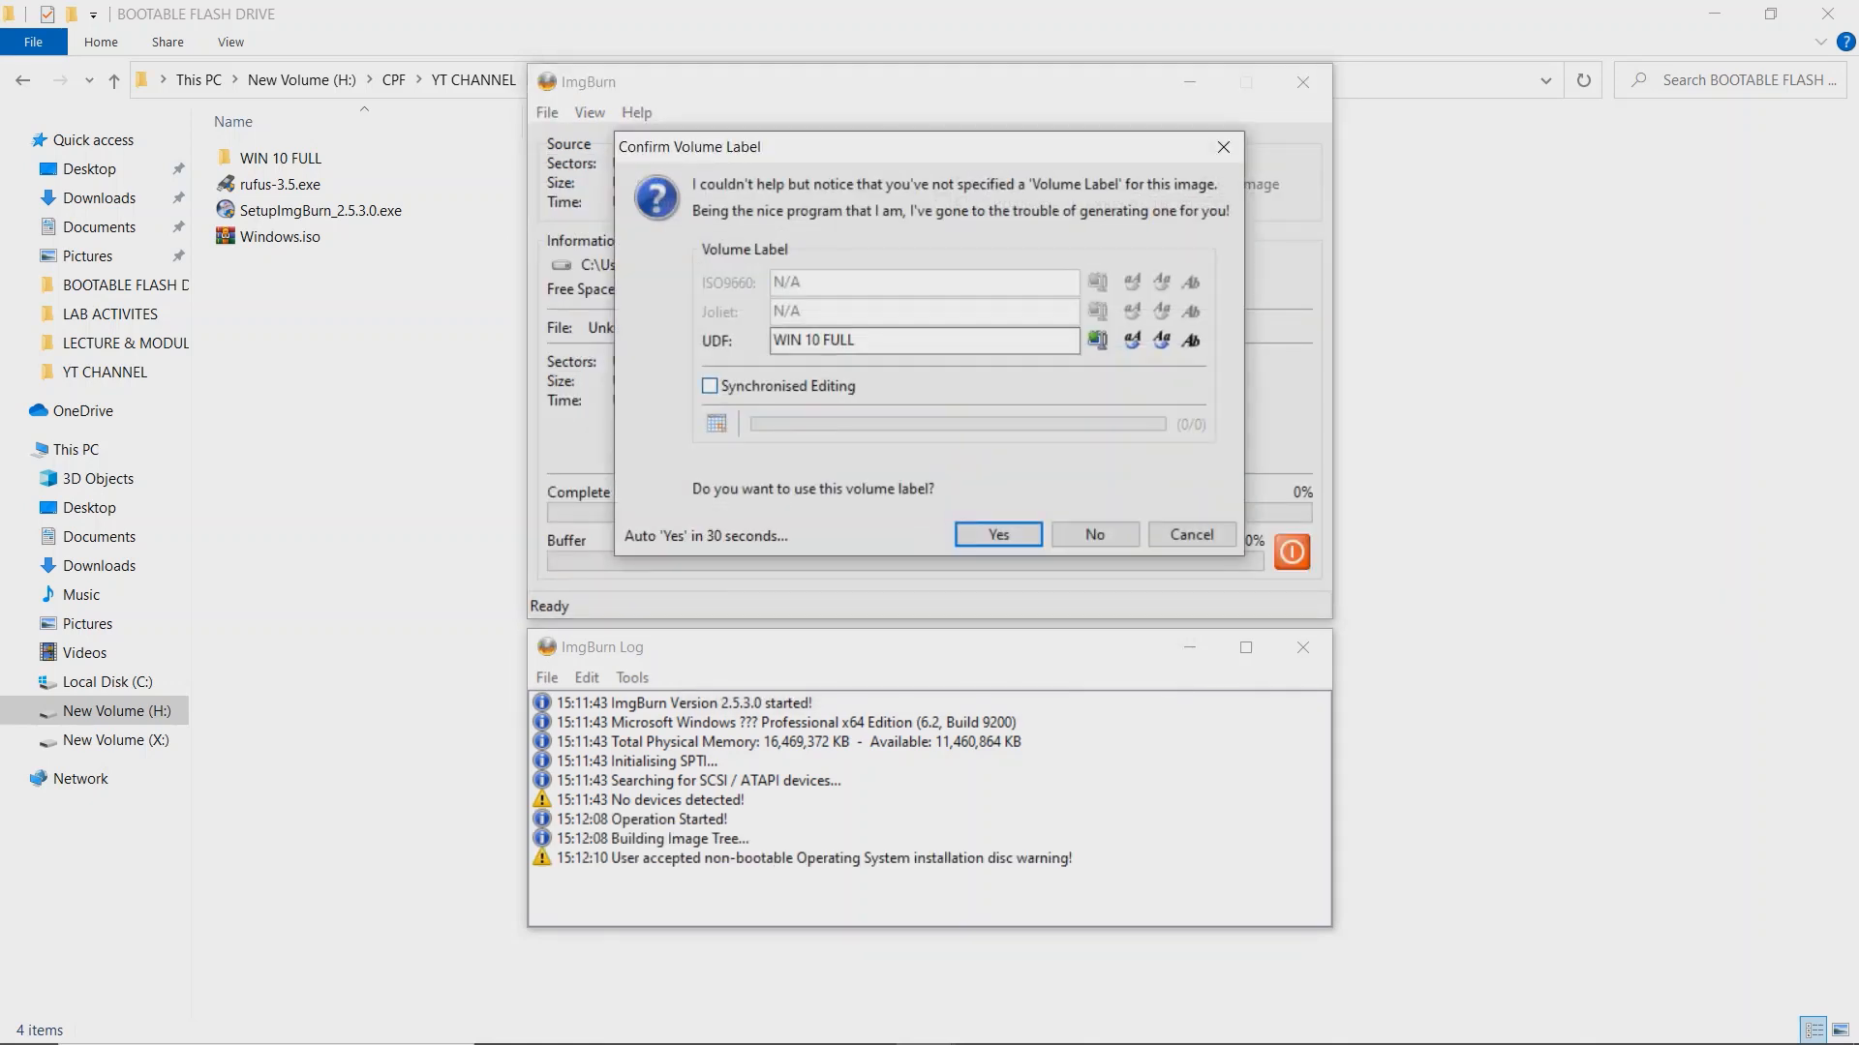
key("Tab")
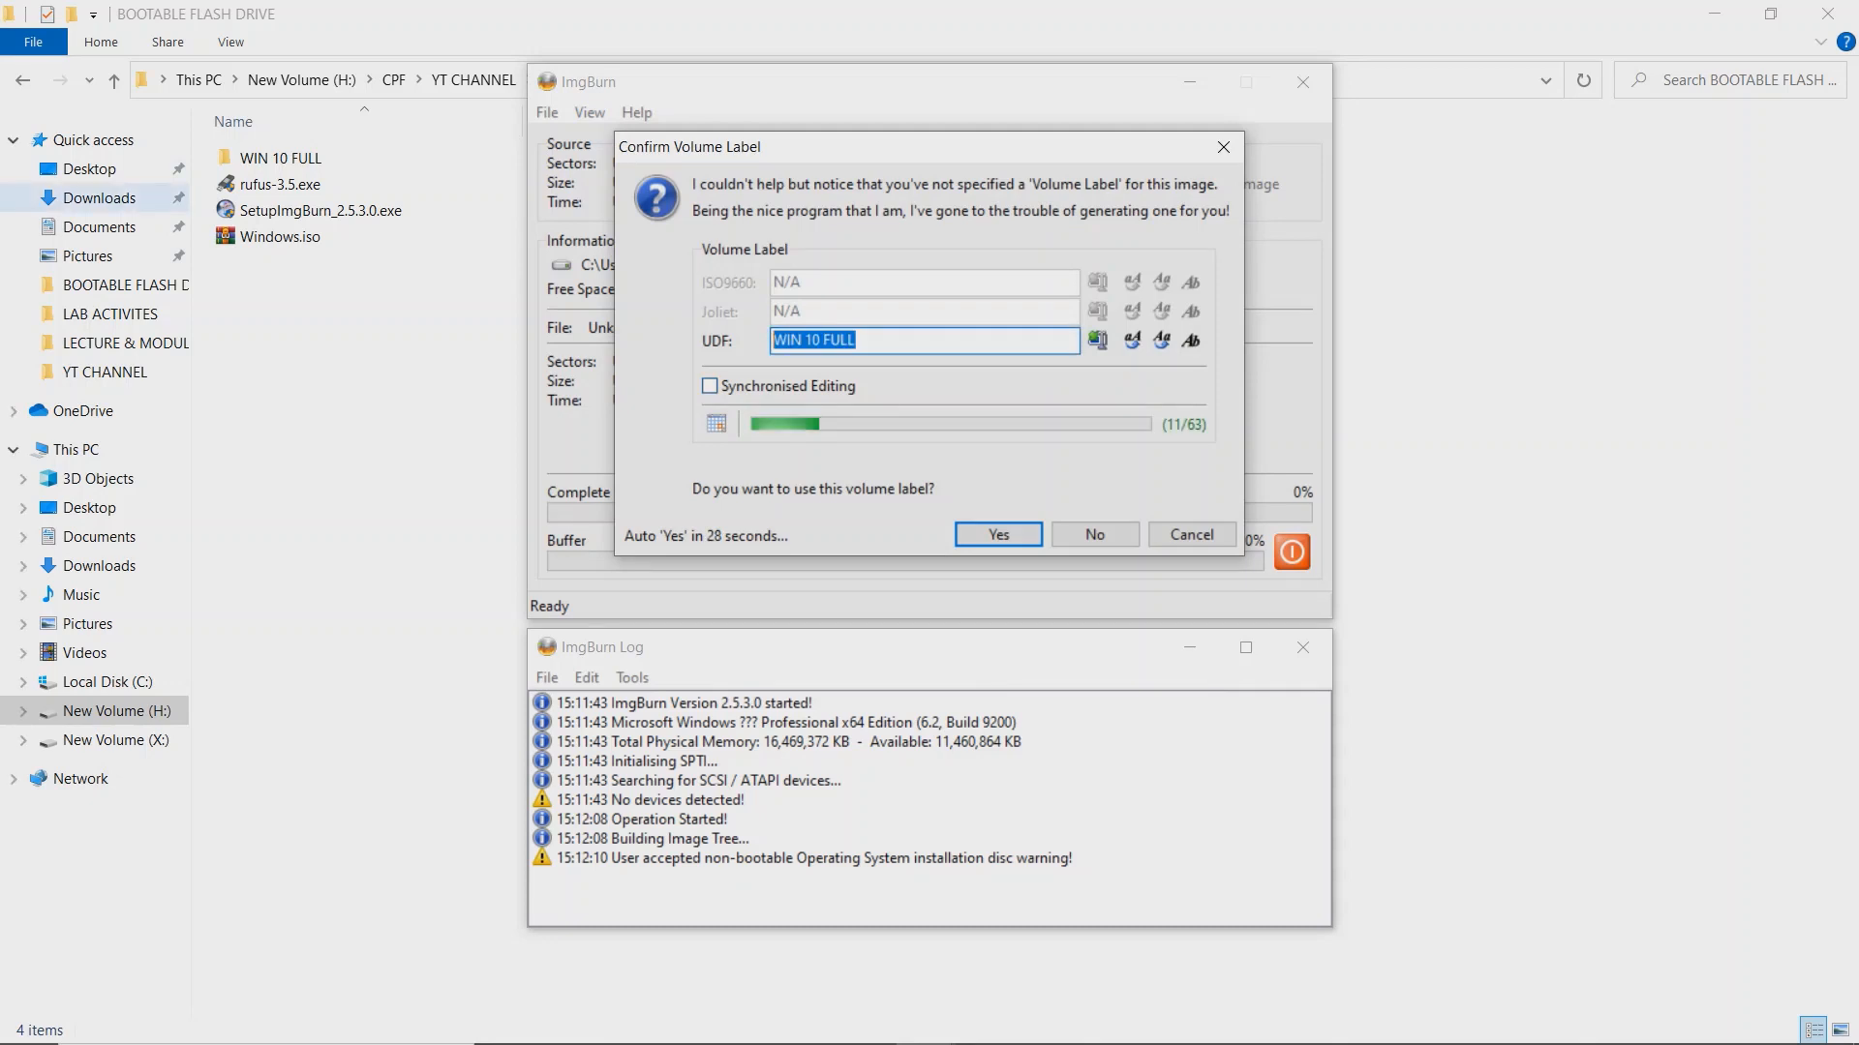
type("WINDOWS10")
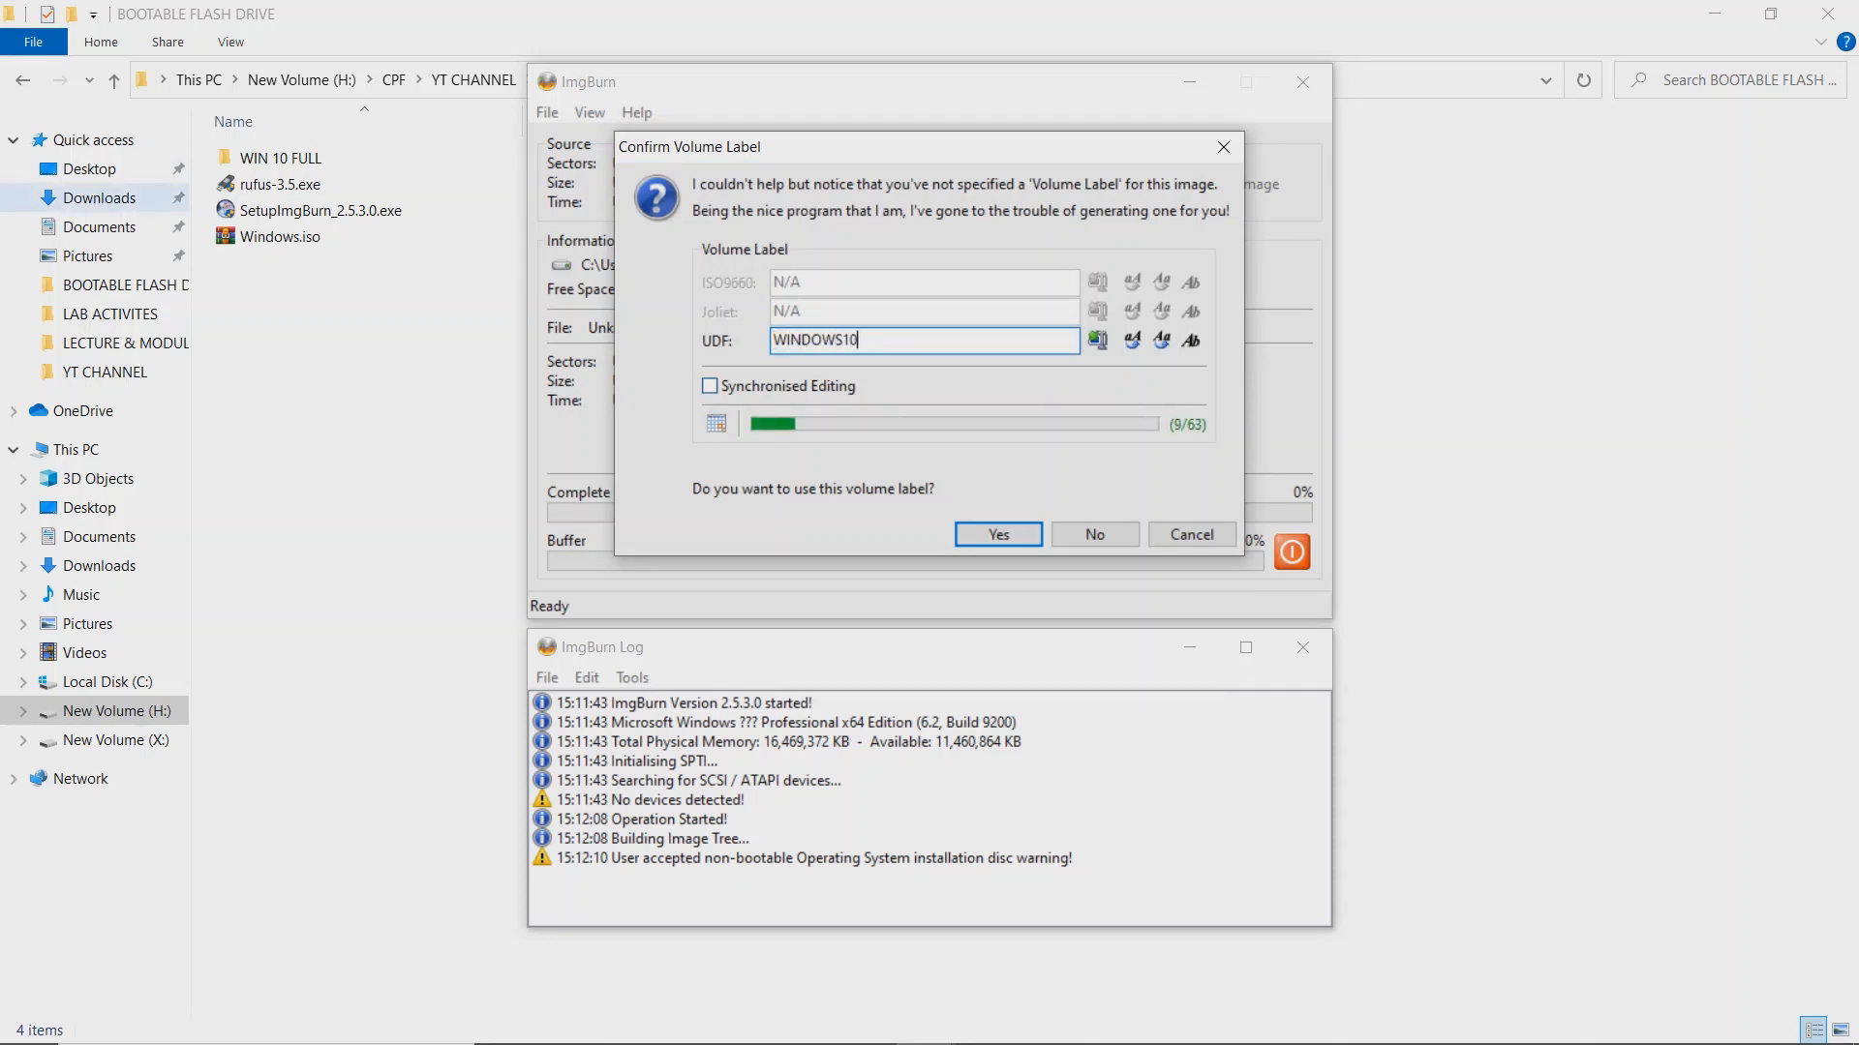
key("Return")
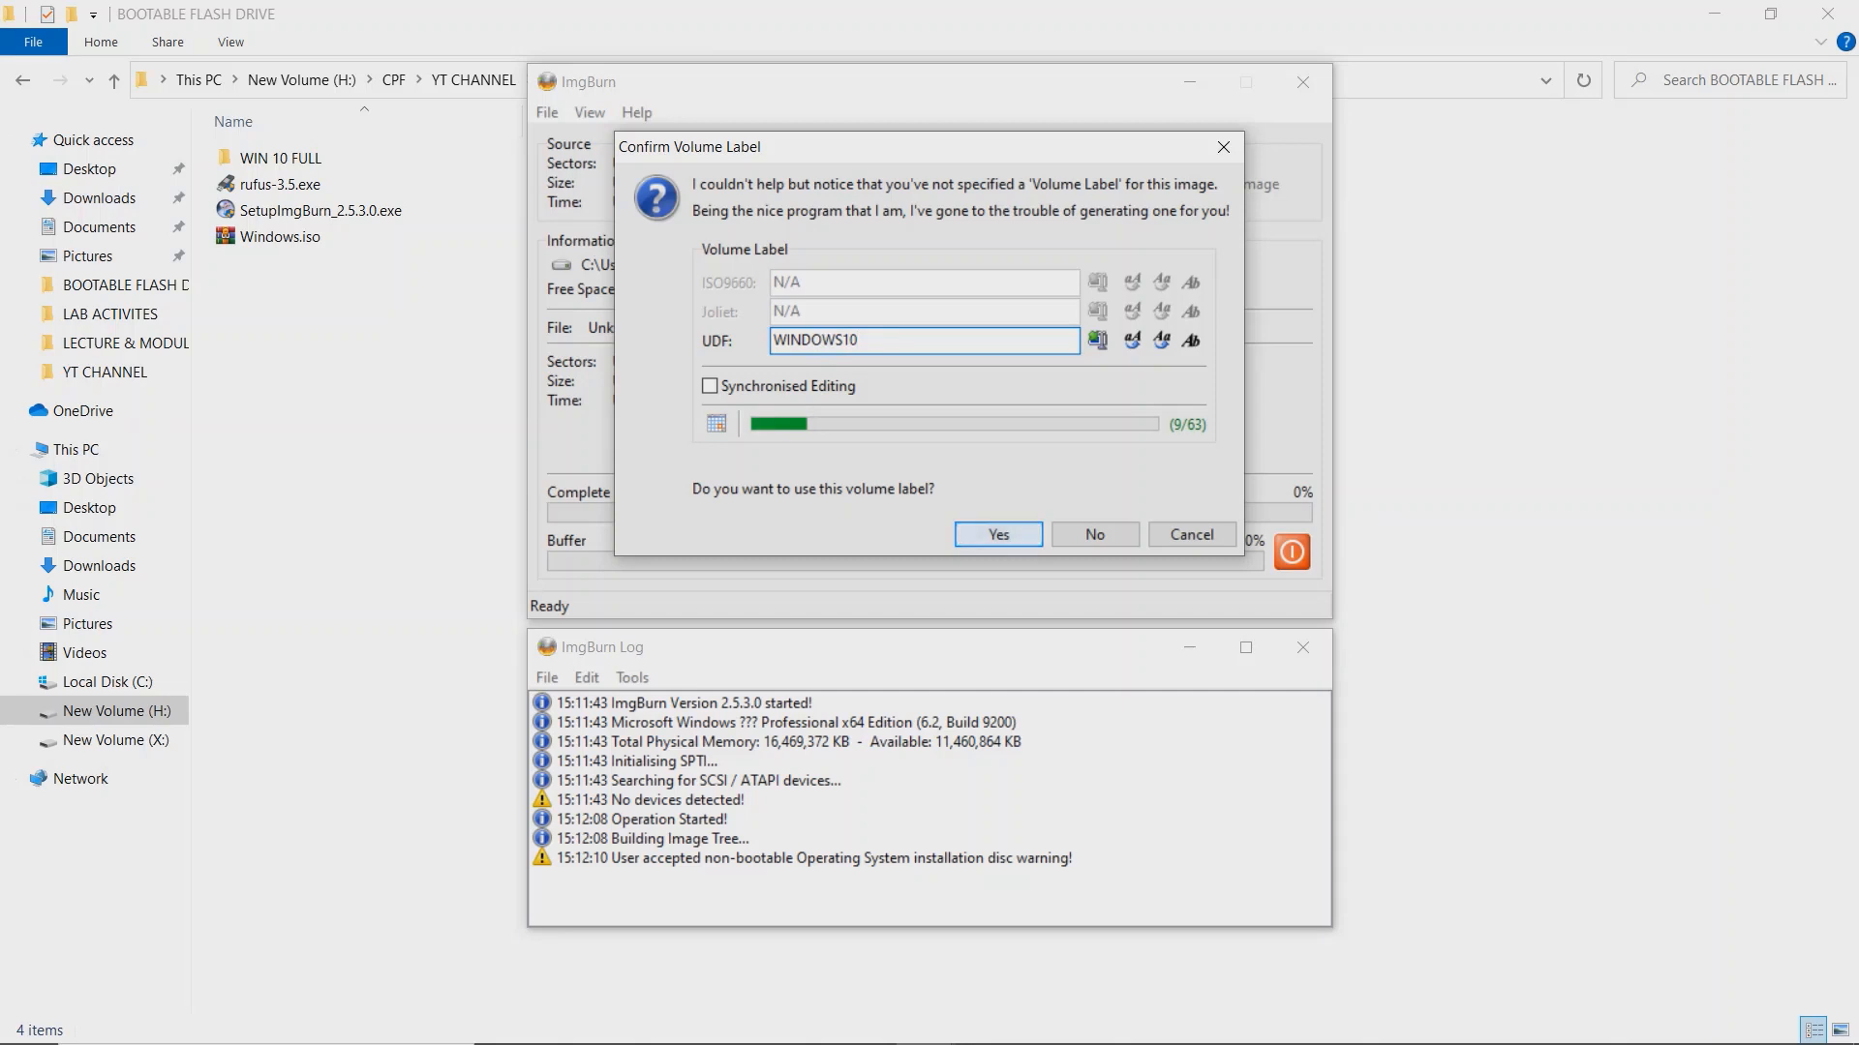
key("Return")
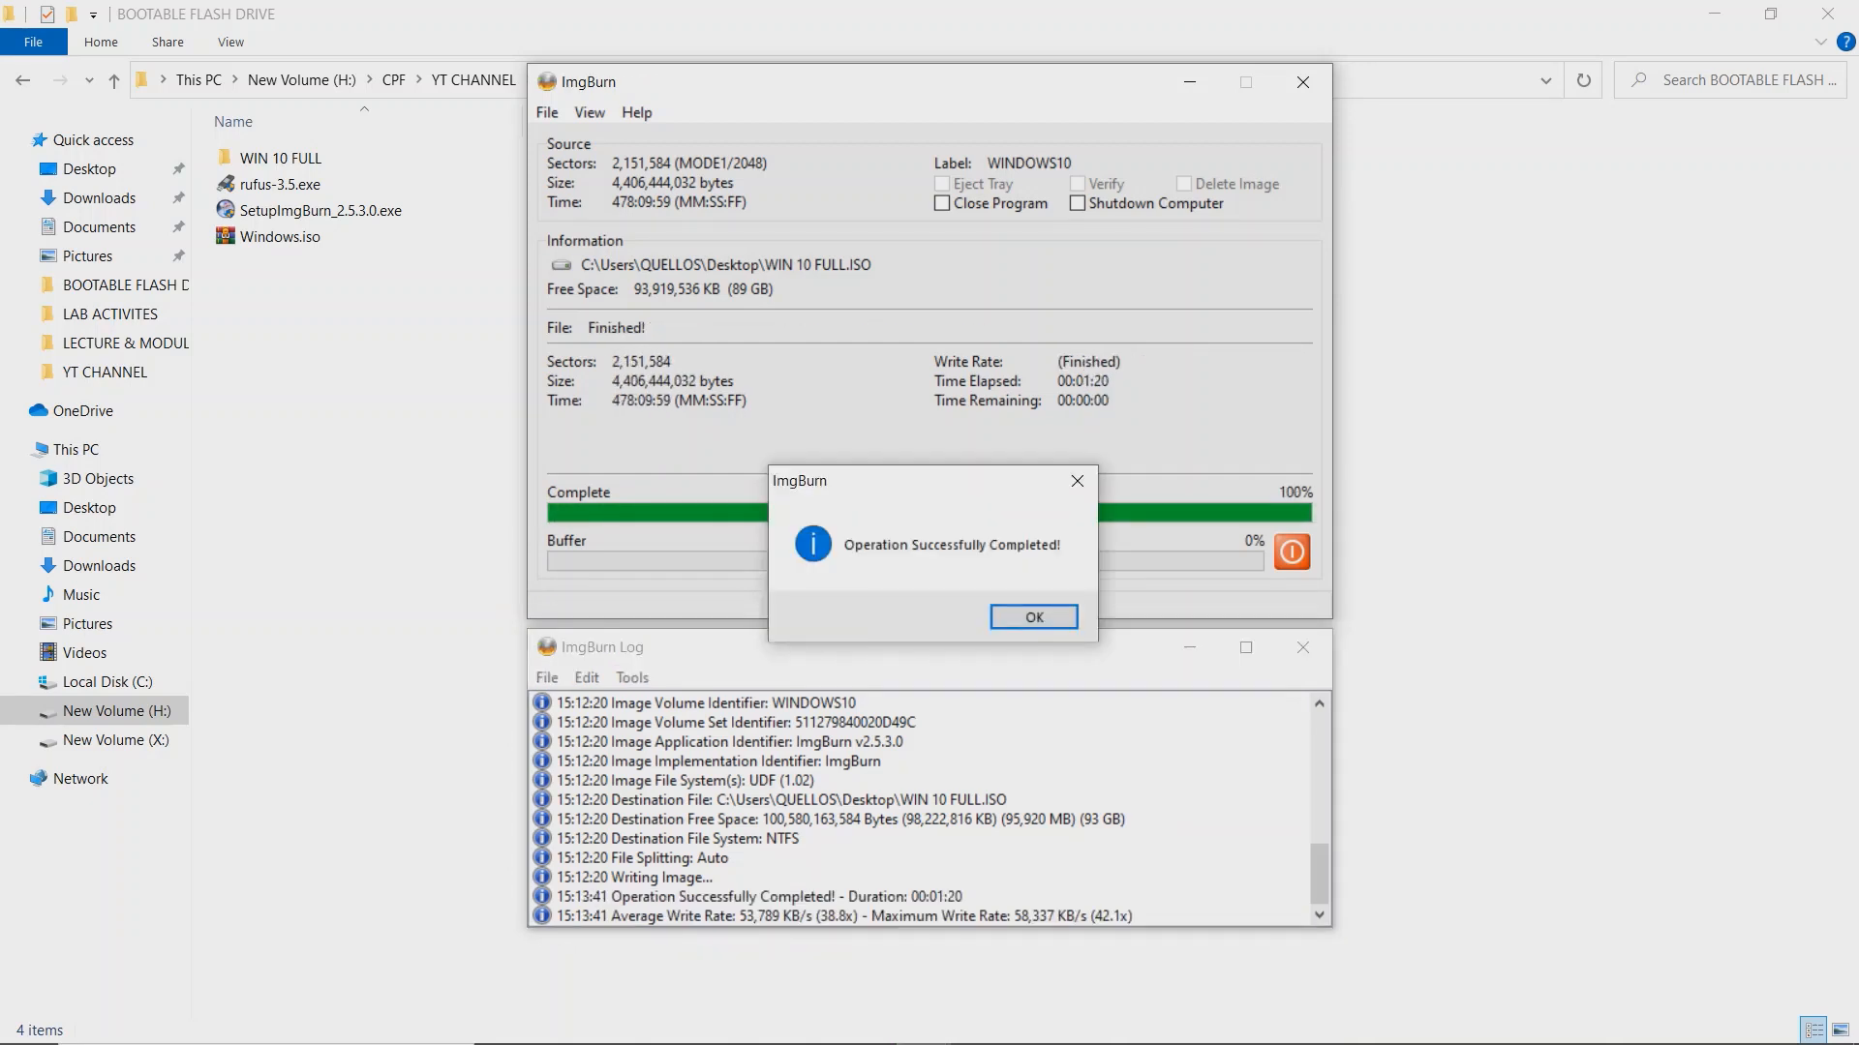
Dismiss the completion message, close ImgBurn and select WIN 10 FULL.ISO in the Desktop folder
left_click_drag(912, 481, 892, 354)
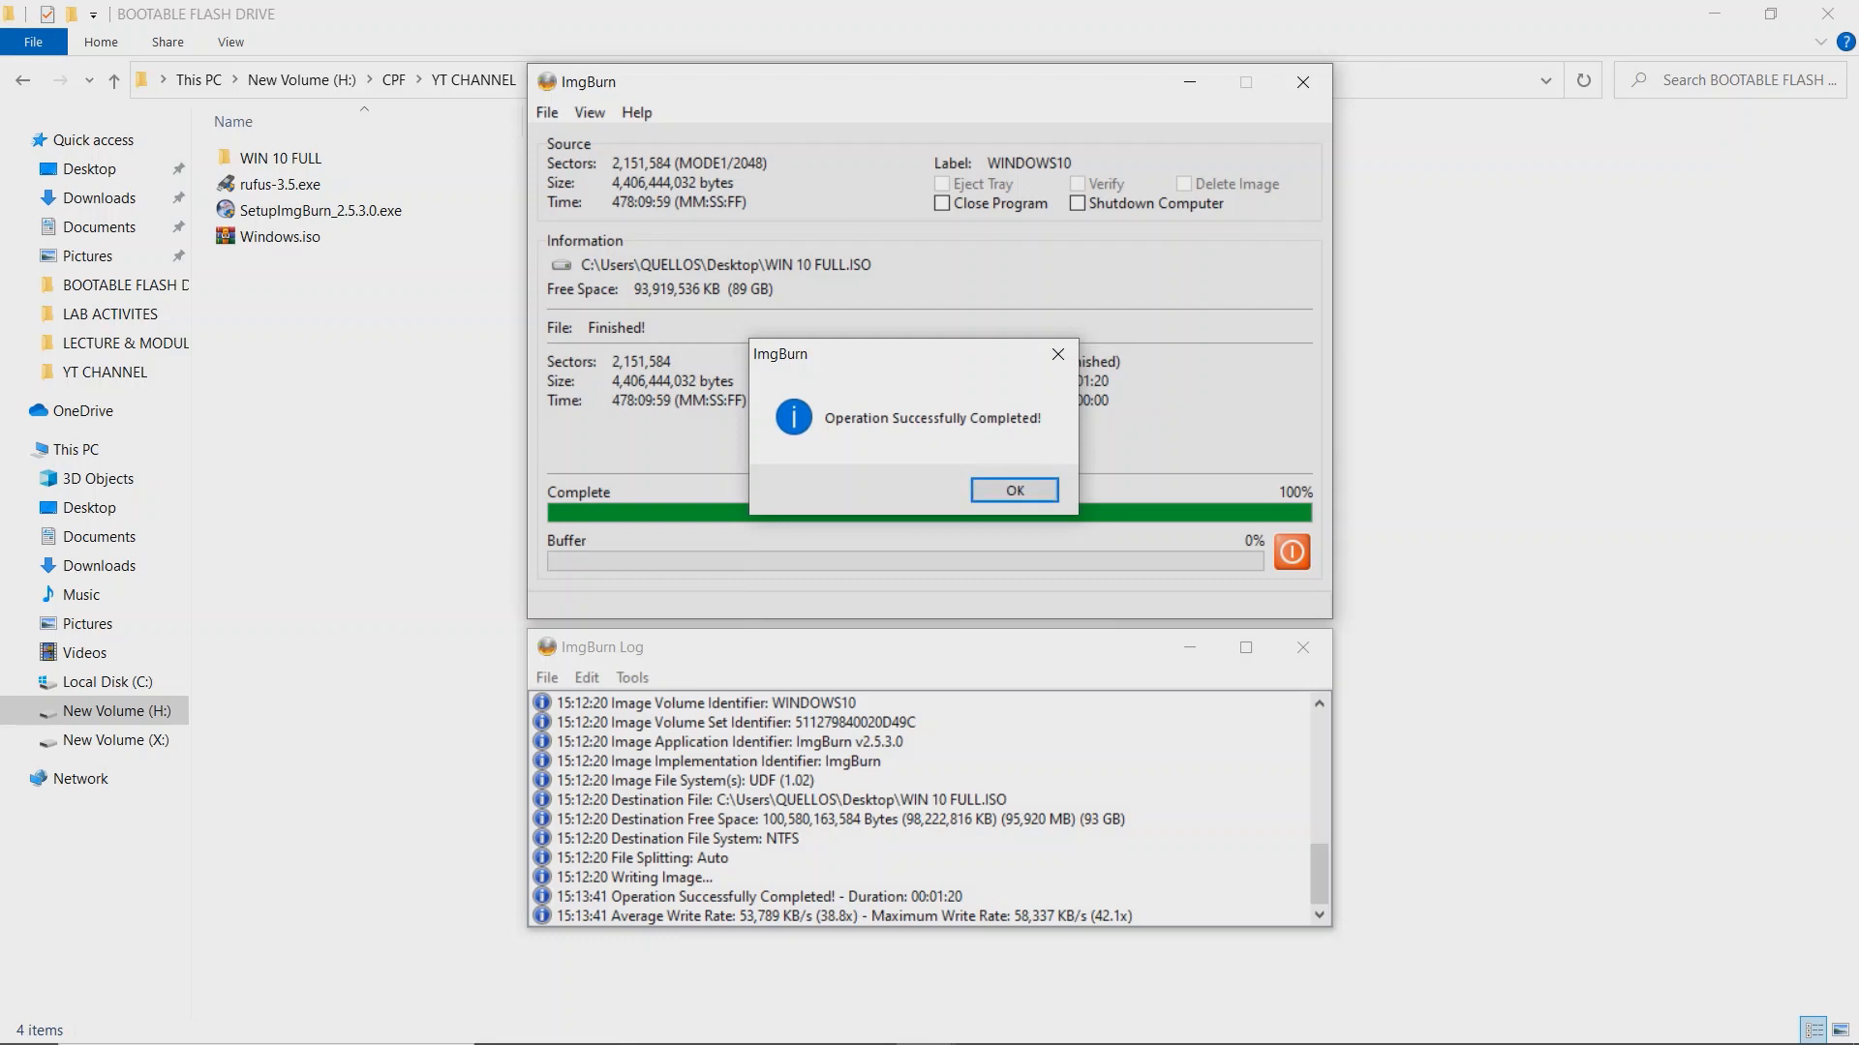
key("Return")
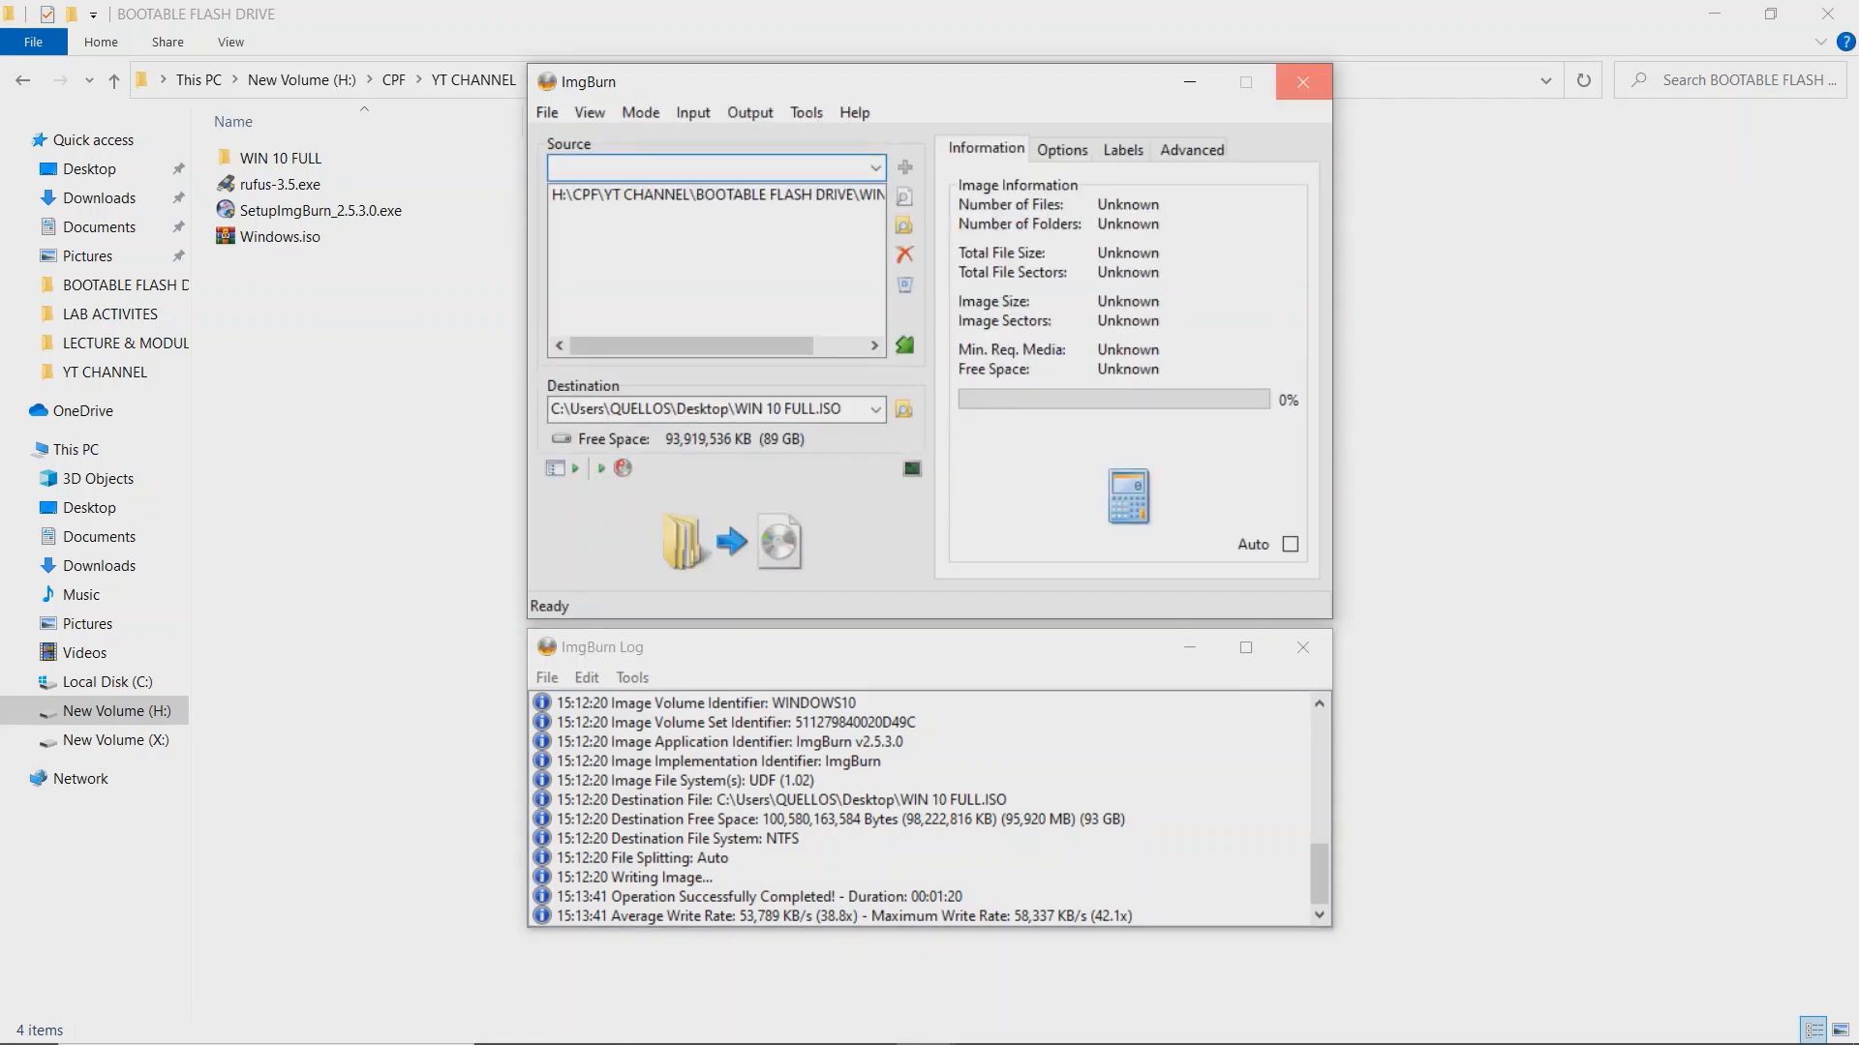
left_click(1303, 82)
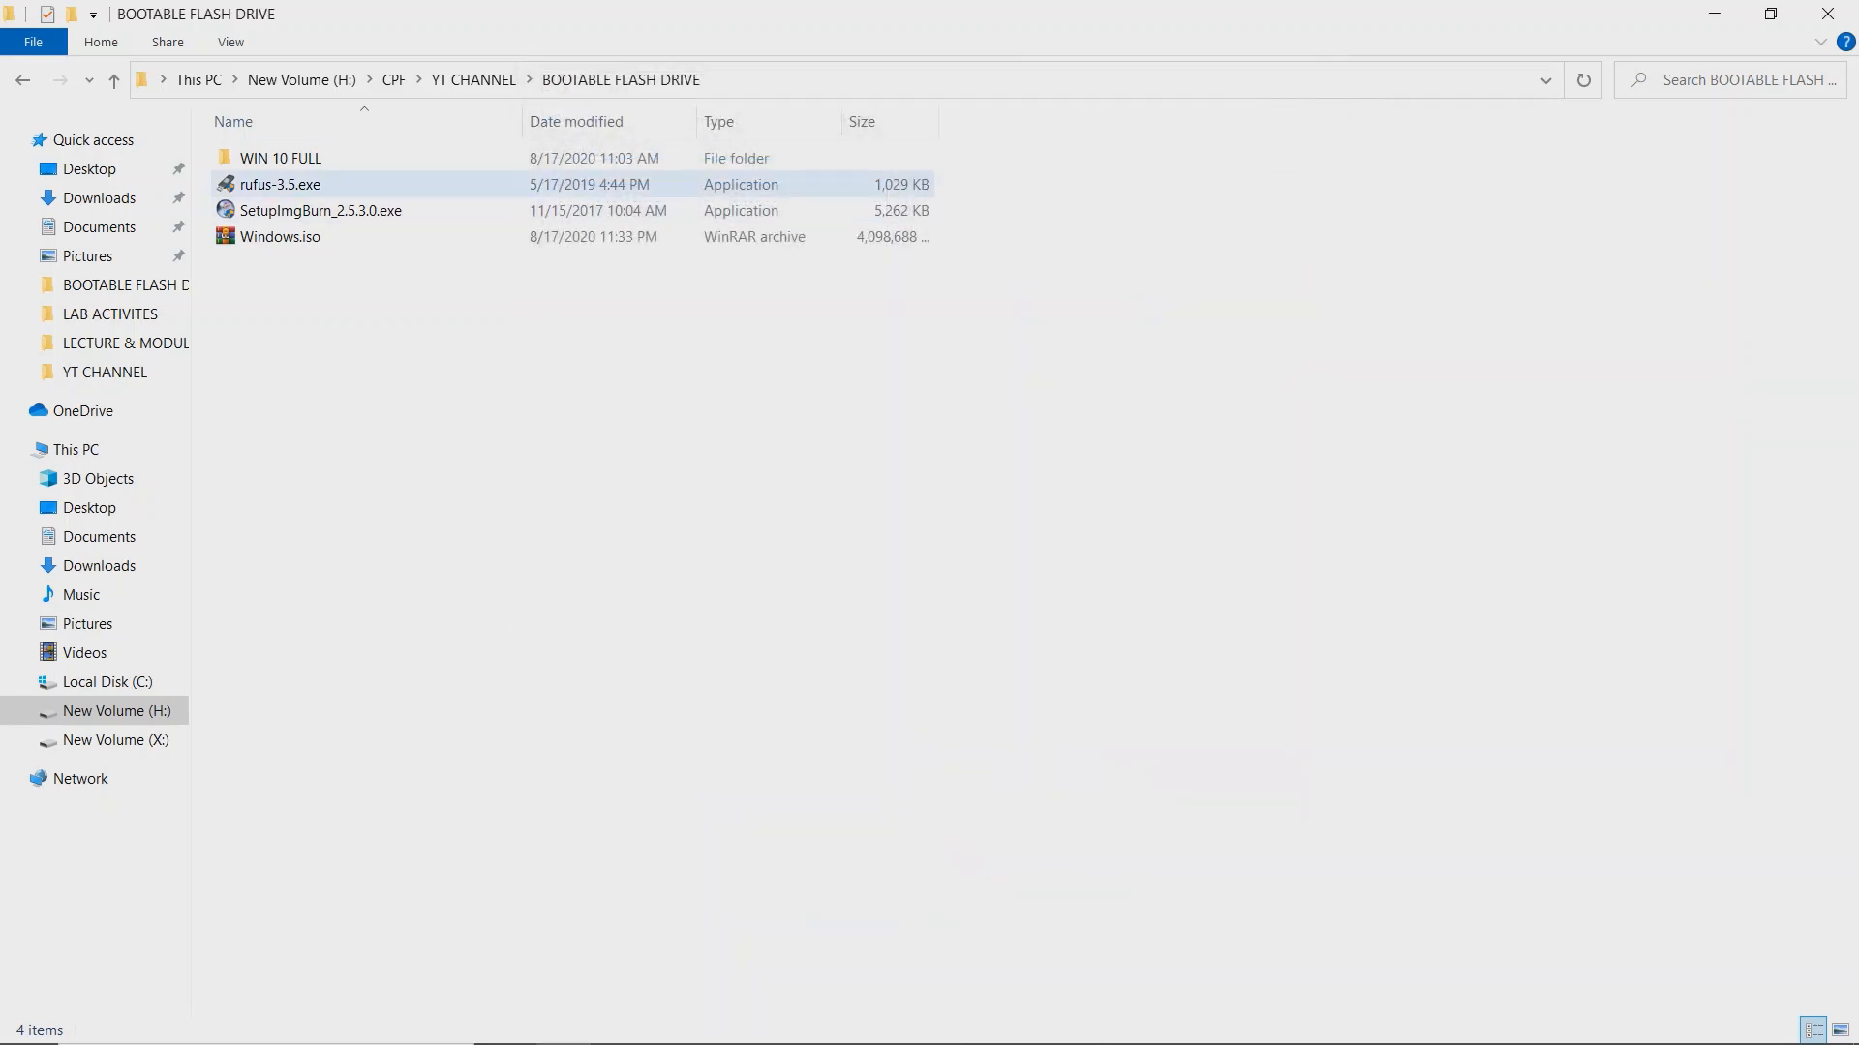
left_click(89, 170)
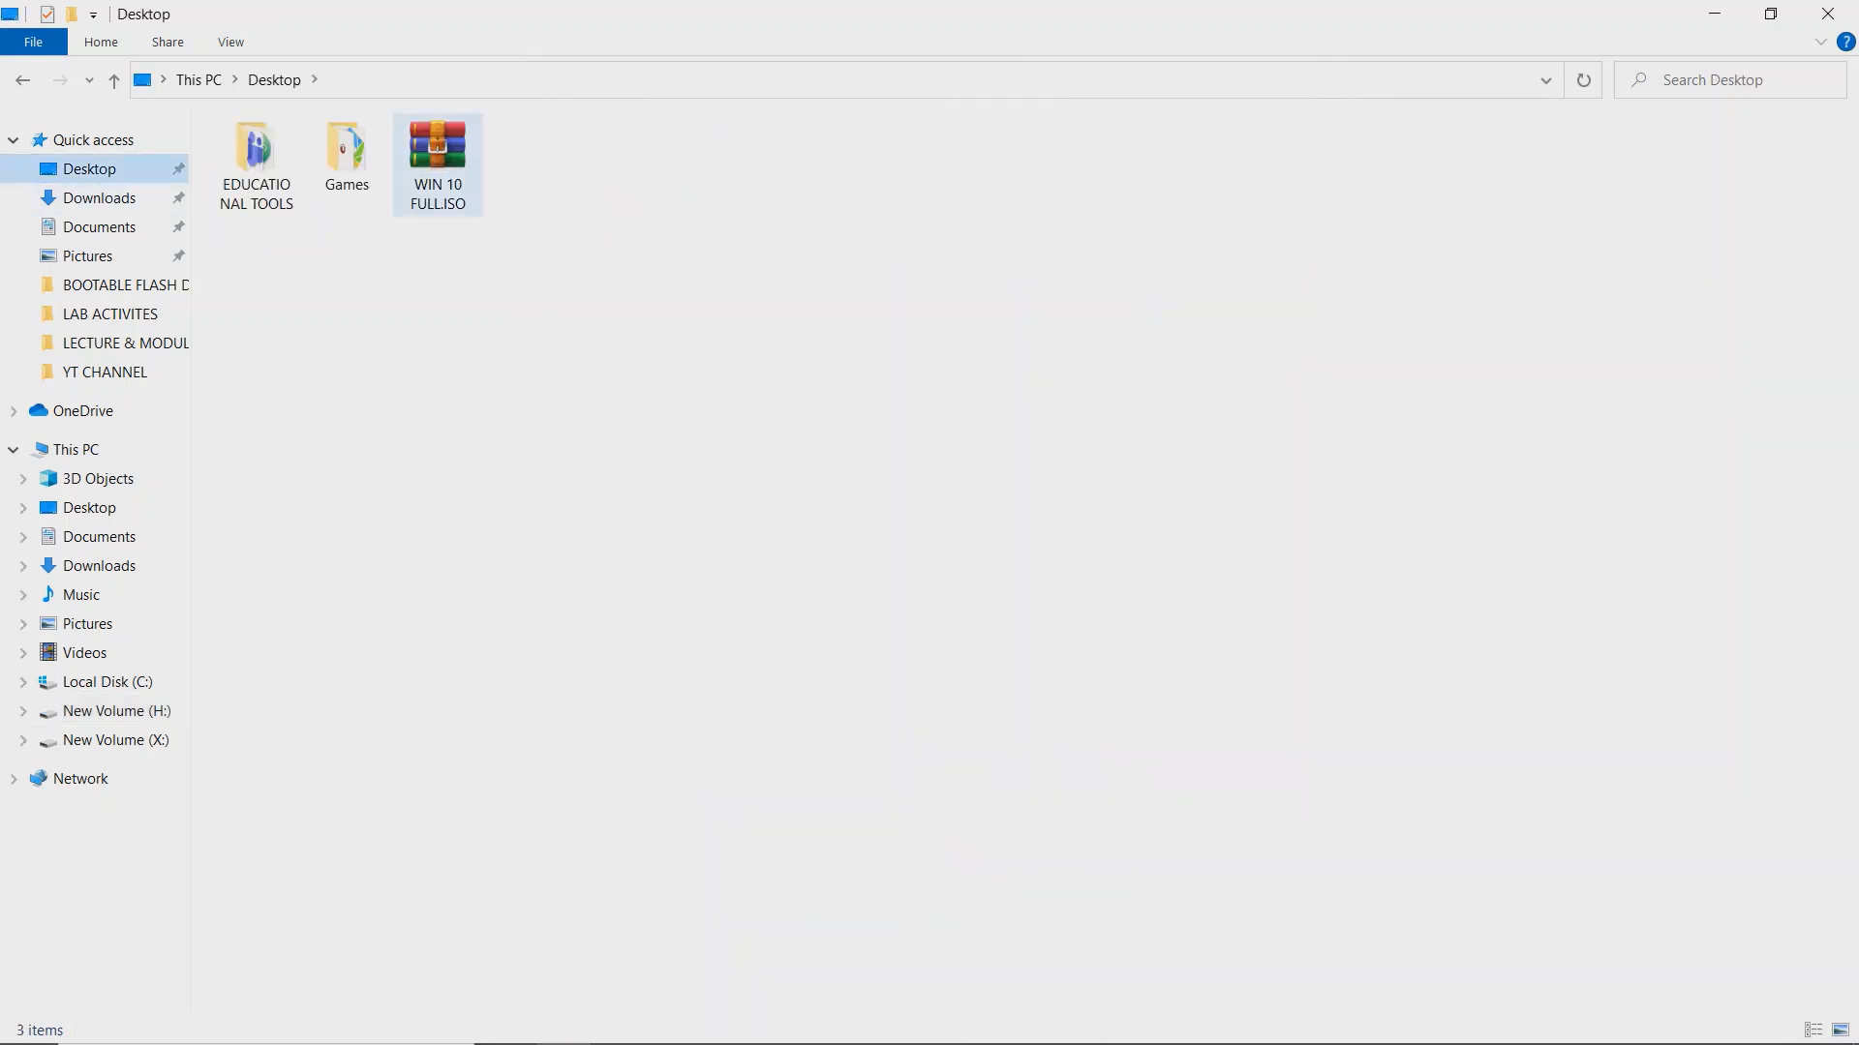
left_click(438, 165)
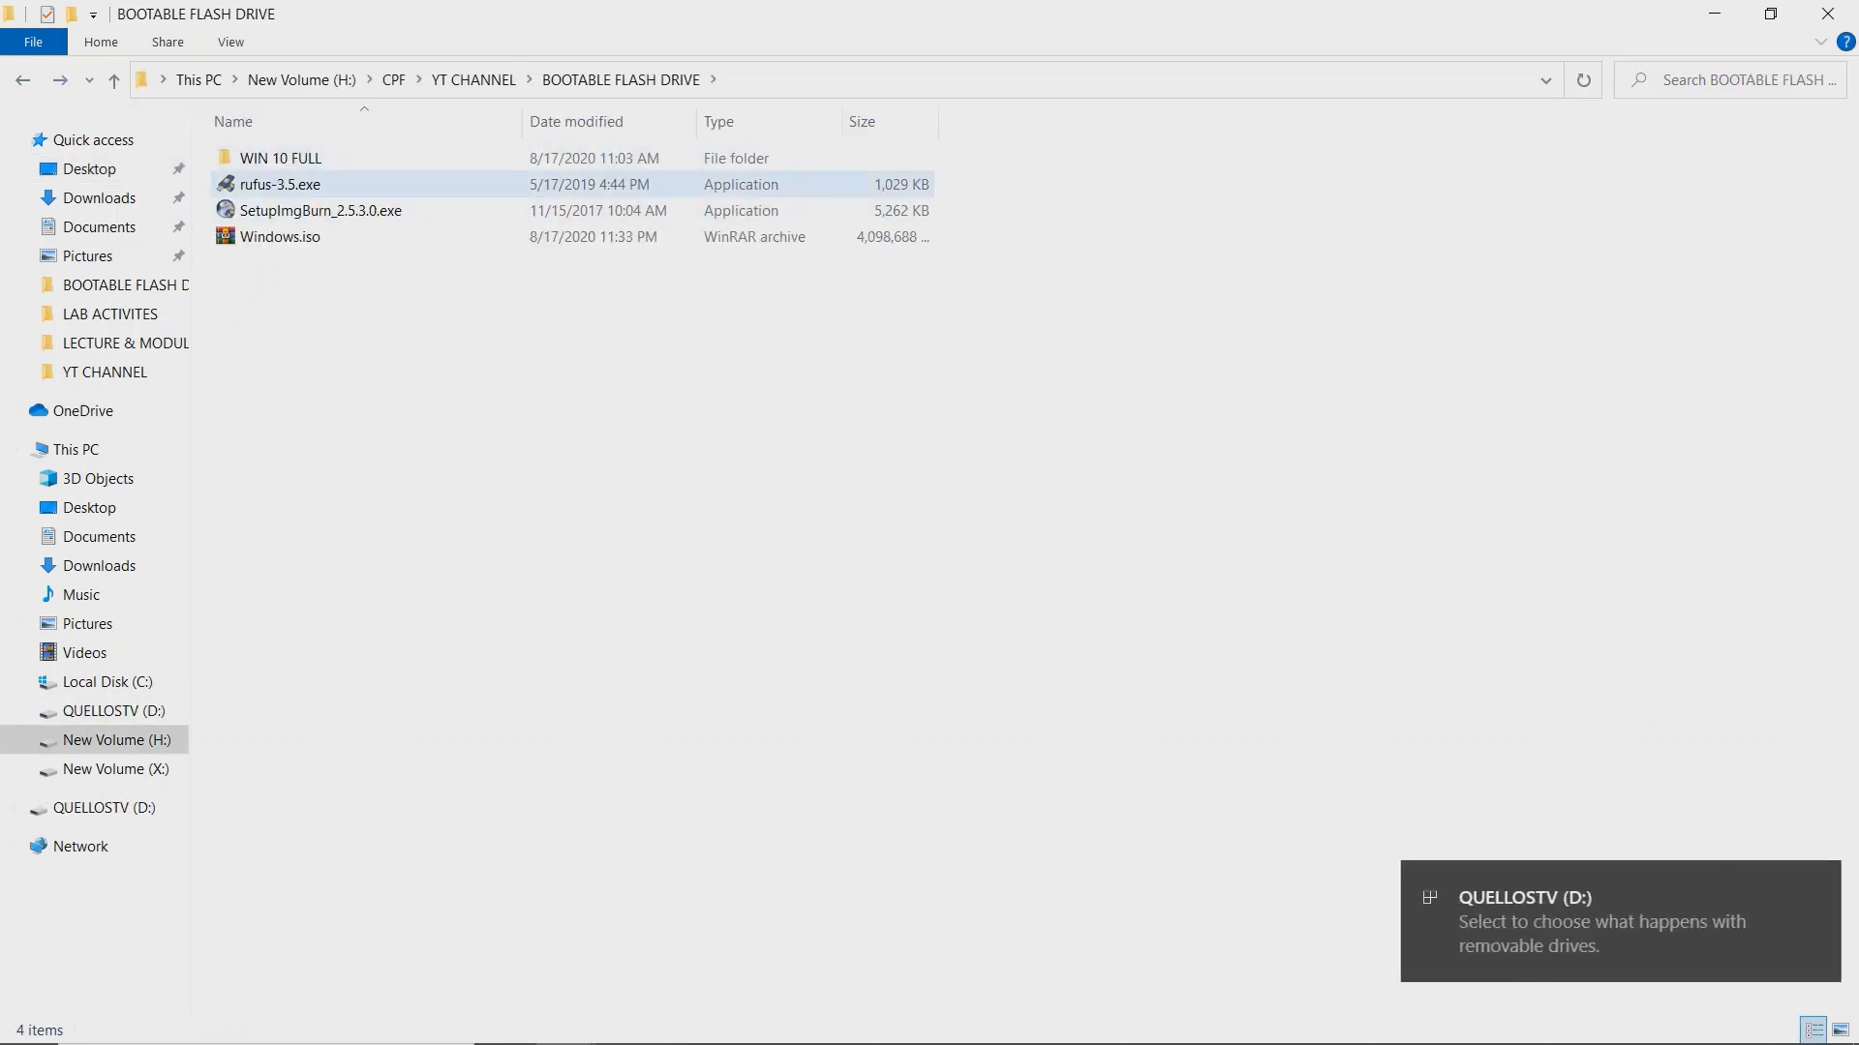
Launch rufus-3.5.exe from the BOOTABLE FLASH DRIVE folder and keep the 16 GB flash drive (D:) as the device
left_click(279, 185)
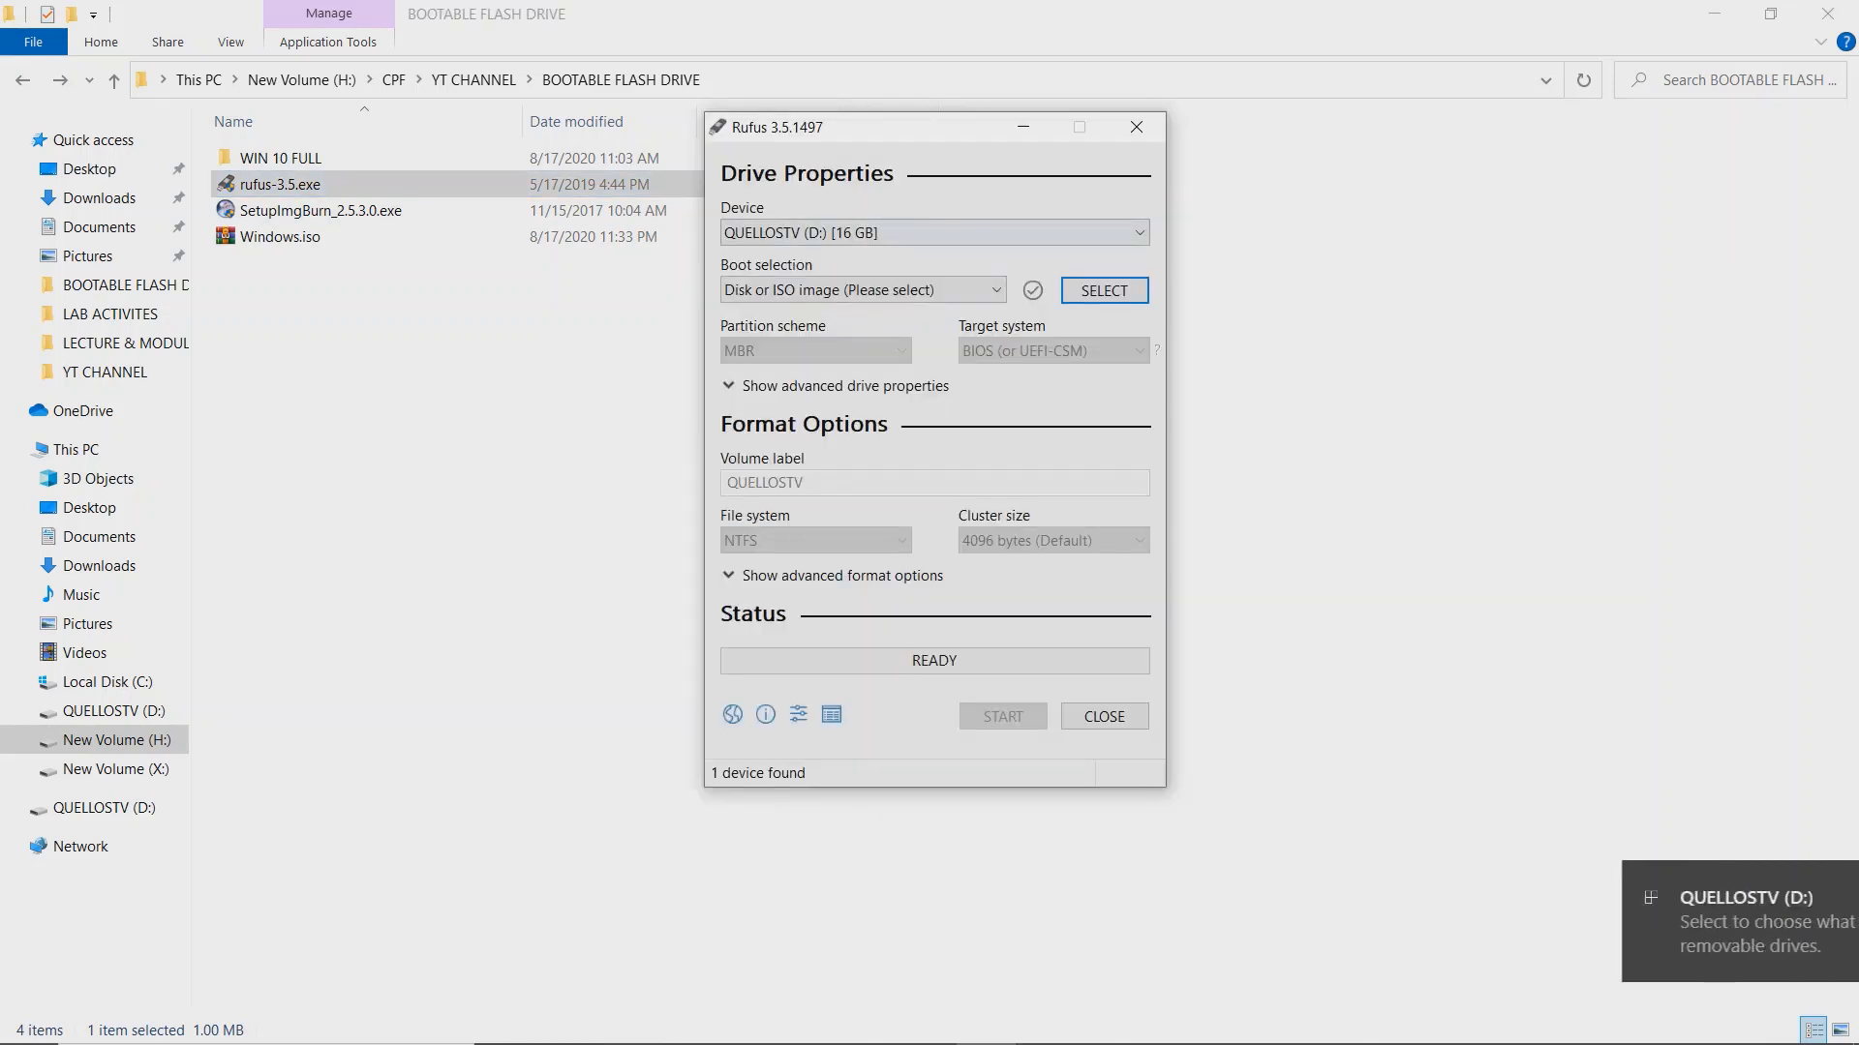
left_click(819, 232)
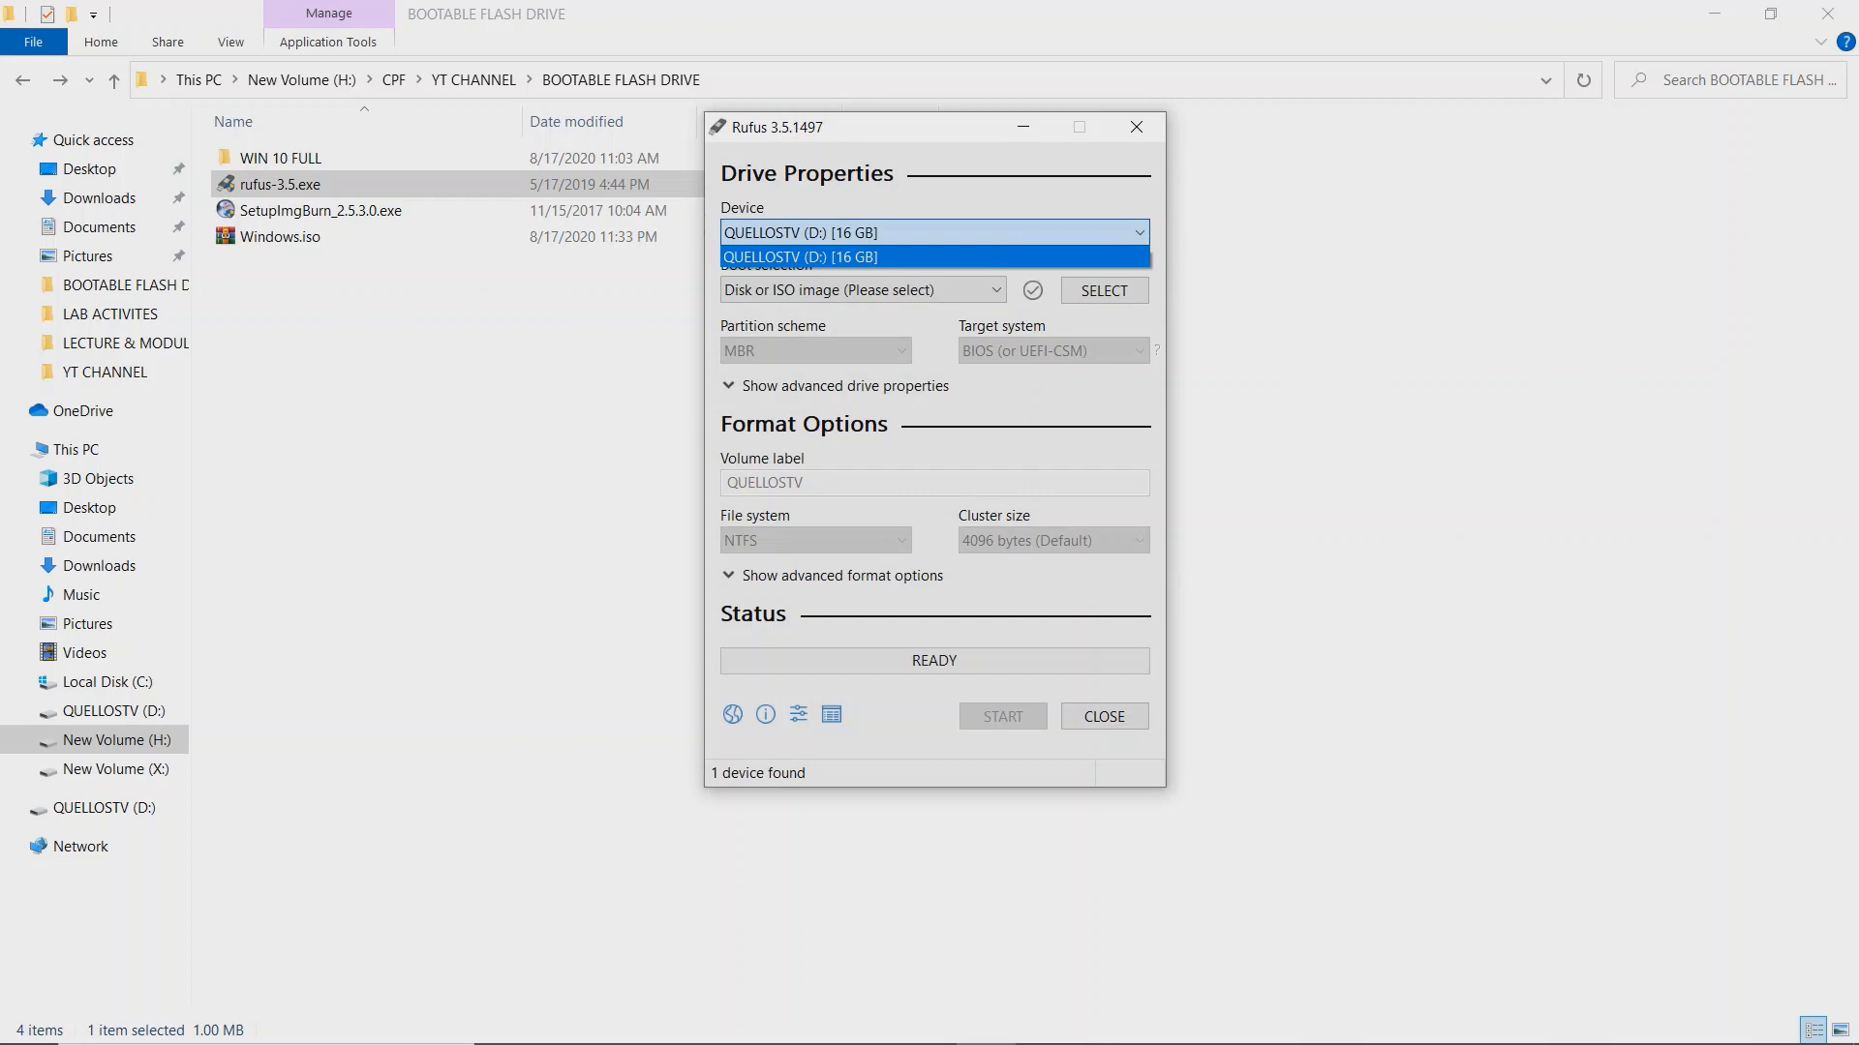
left_click(819, 232)
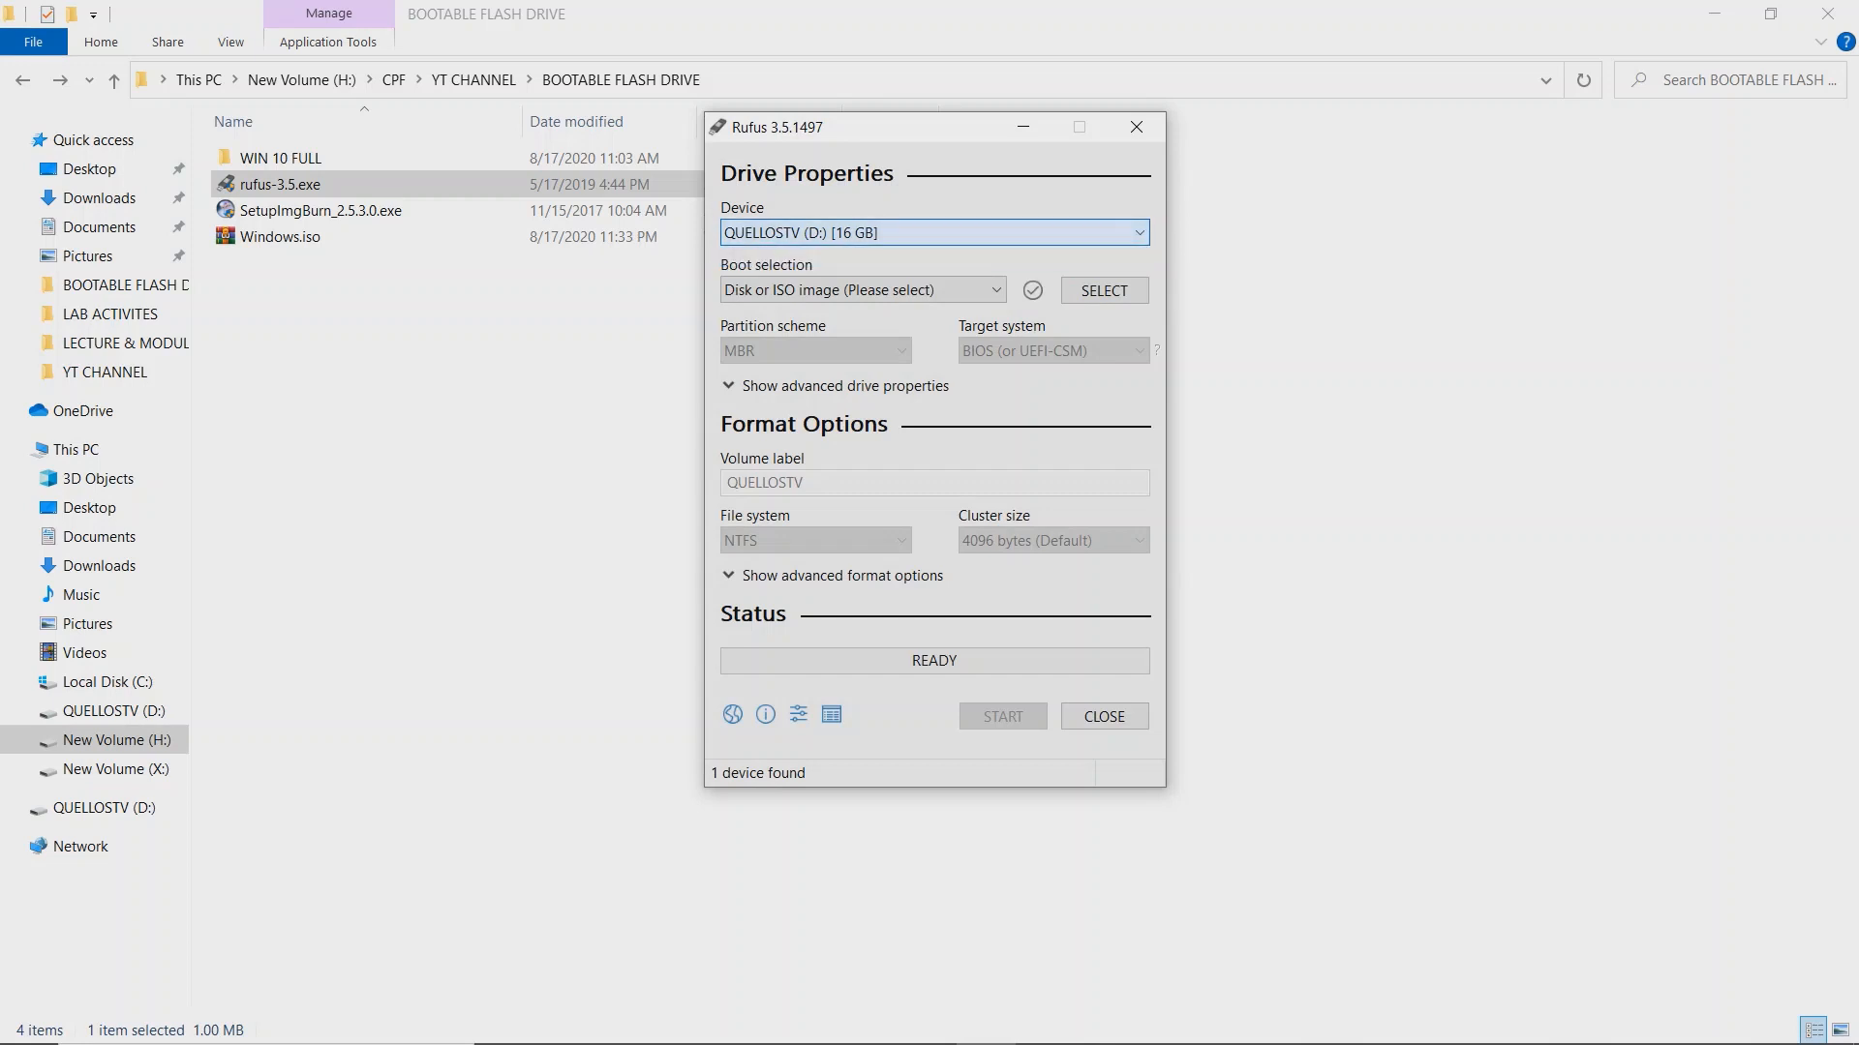
Set the boot selection to Disk or ISO image and load WIN 10 FULL.ISO from the Desktop
left_click(833, 291)
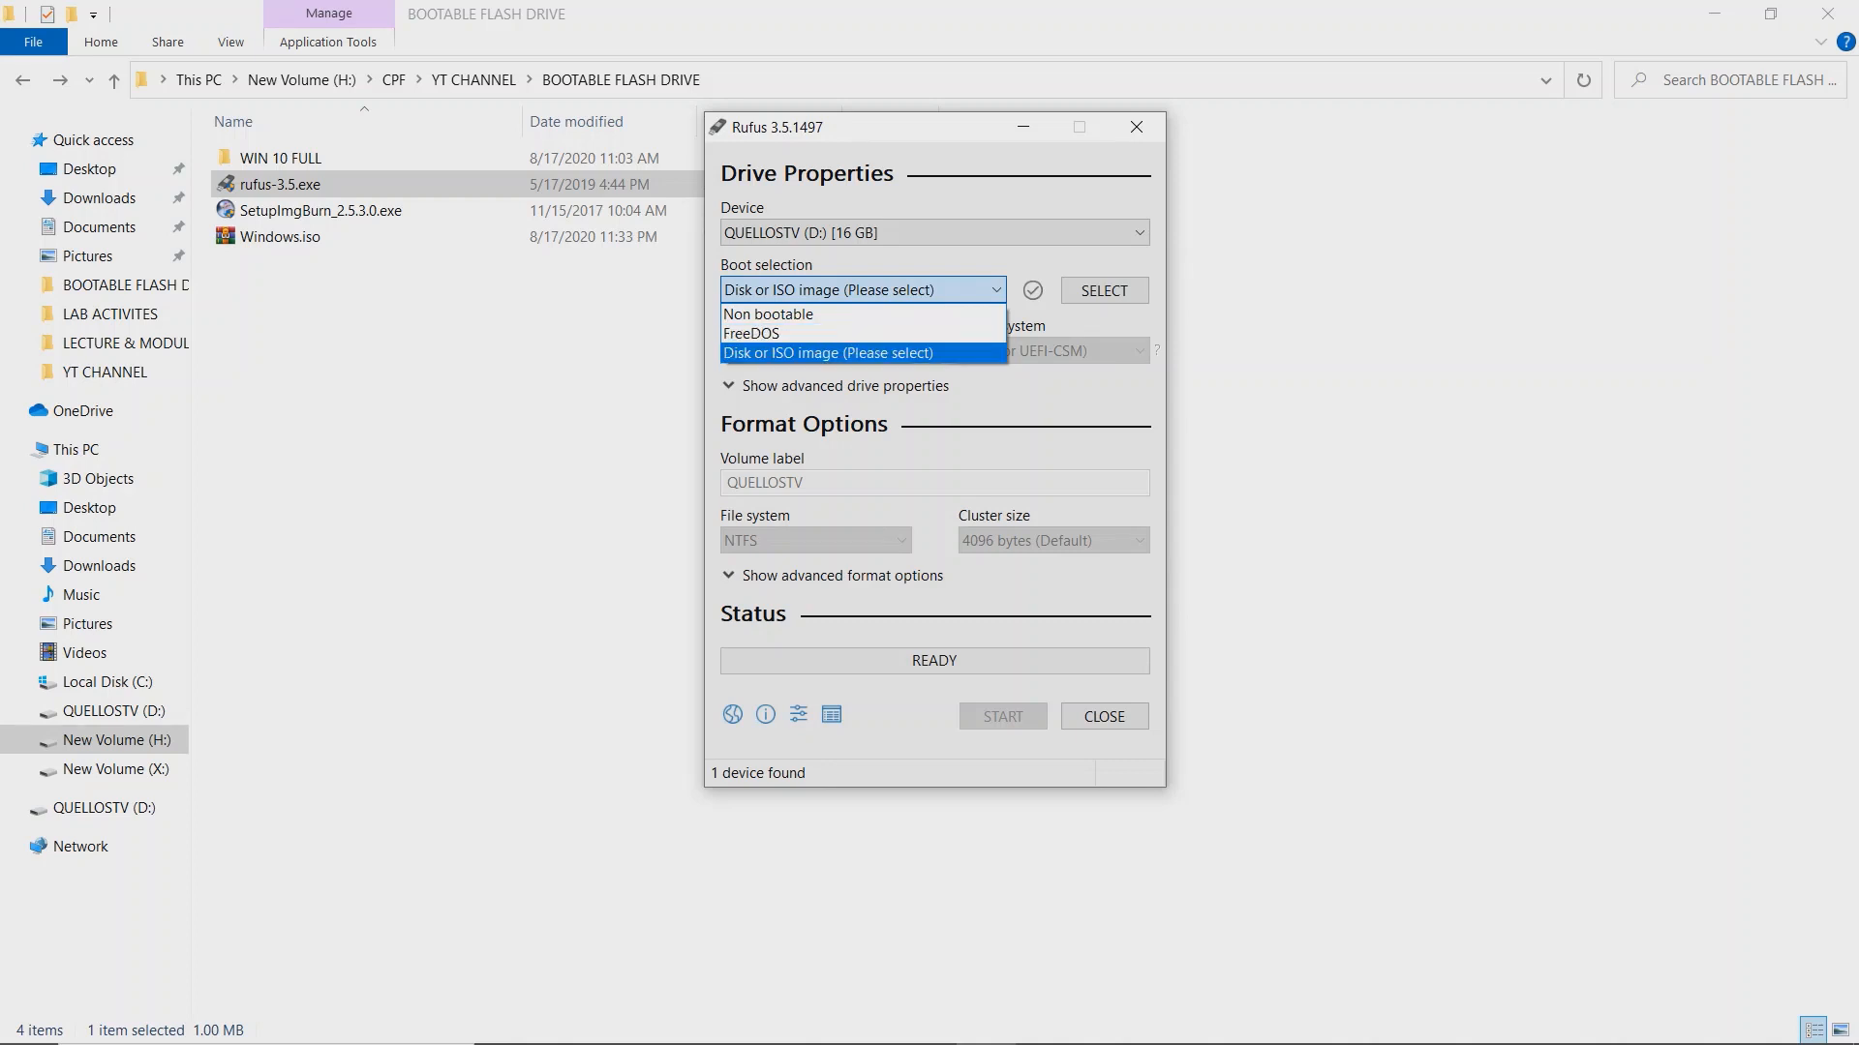
left_click(828, 354)
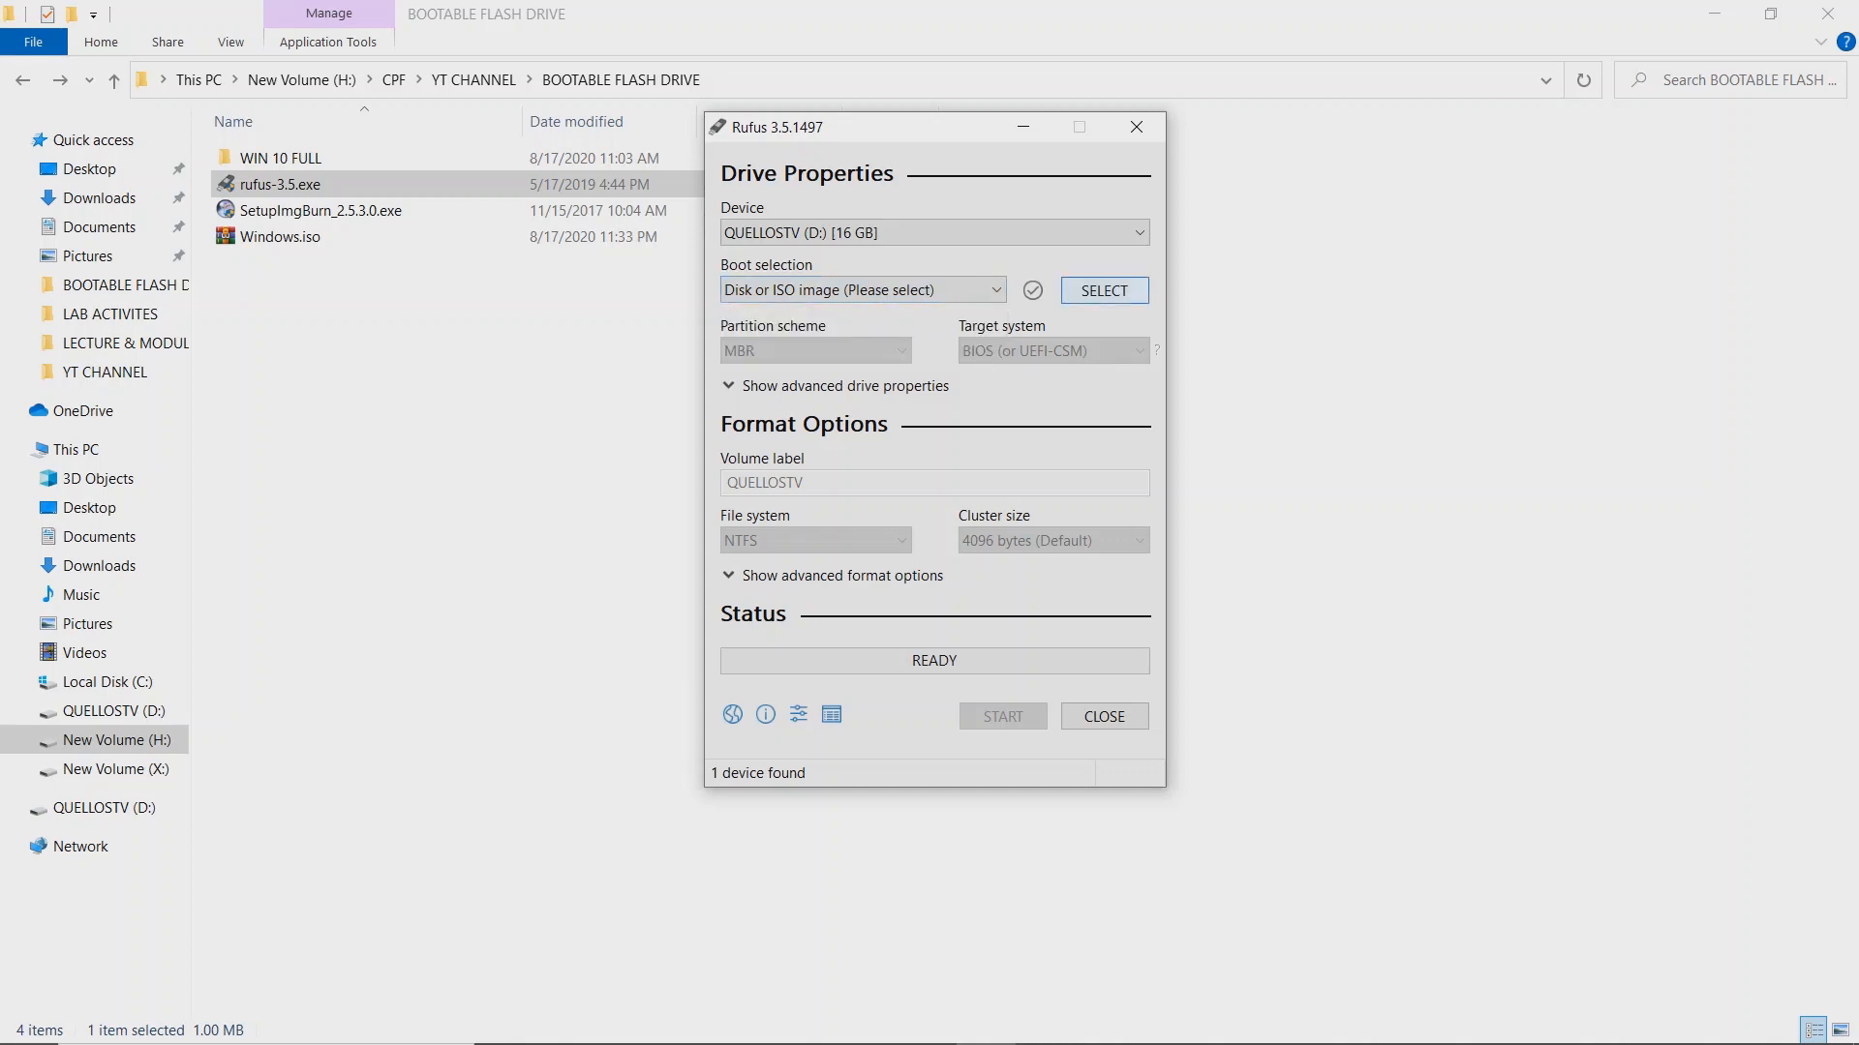
left_click(1104, 291)
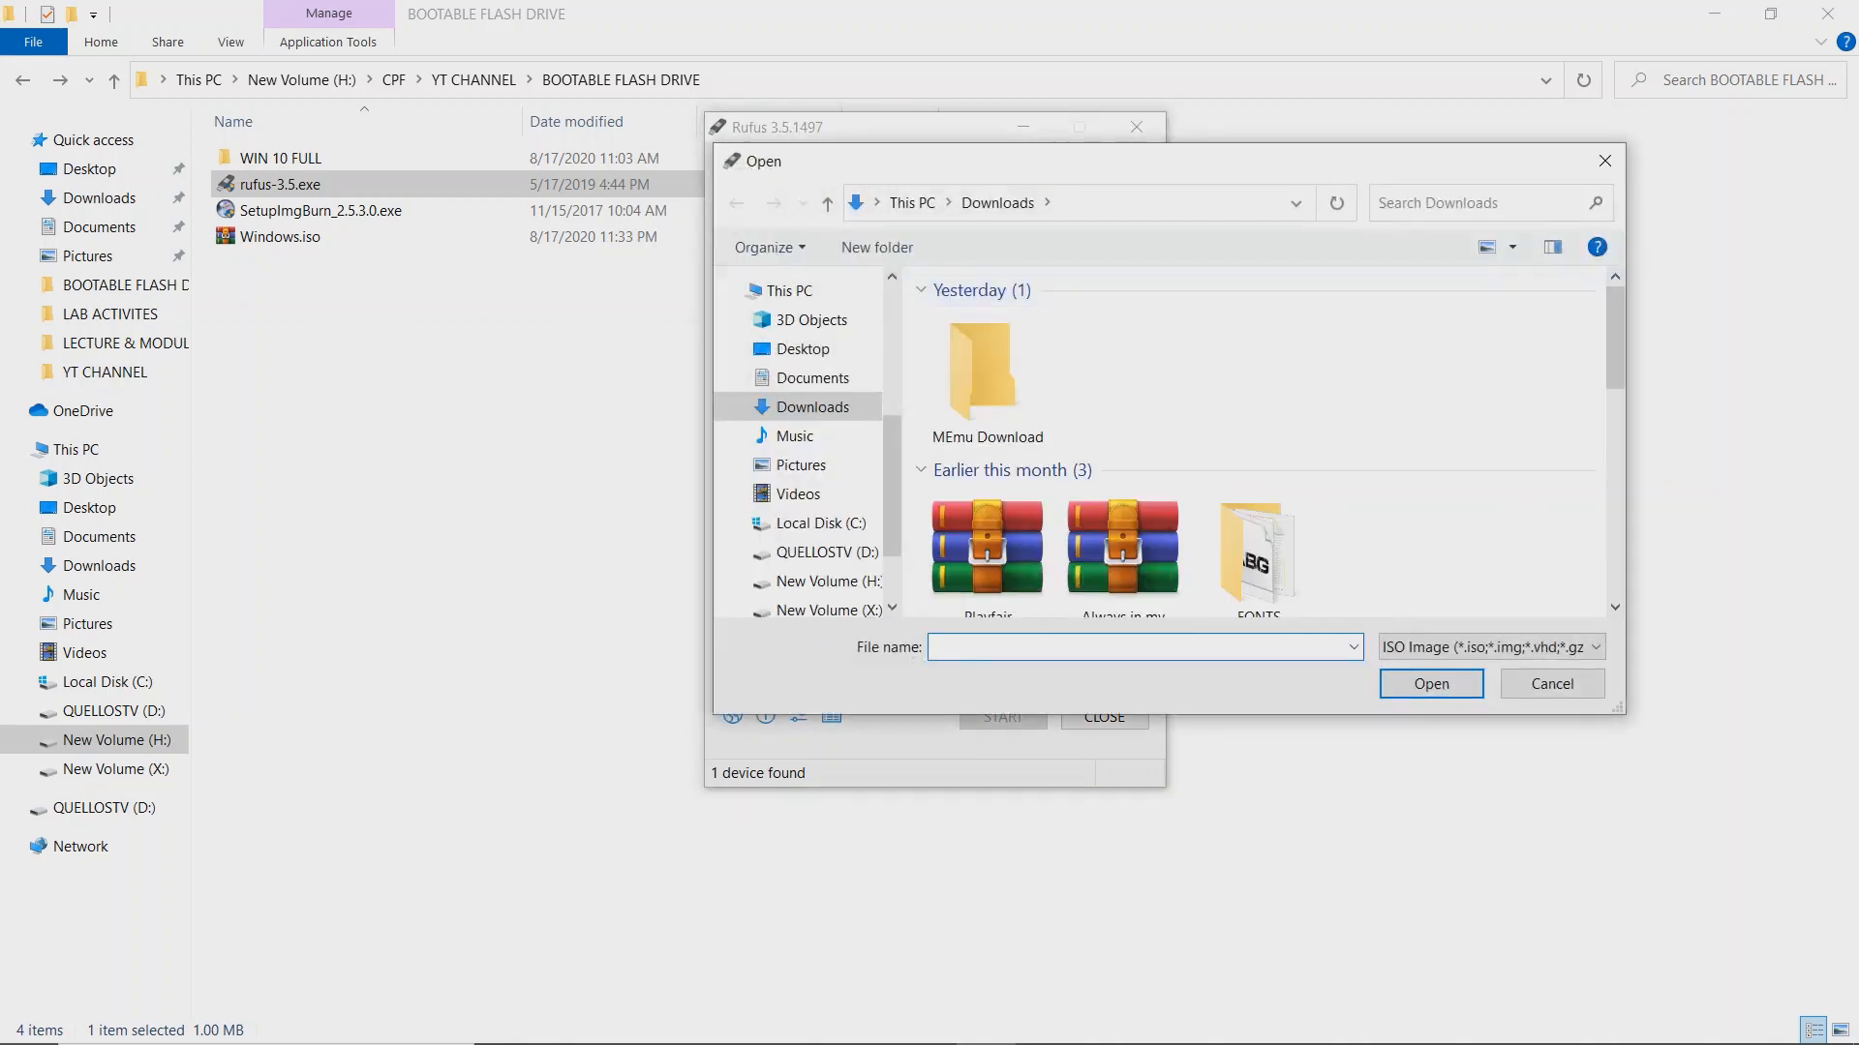
left_click(802, 349)
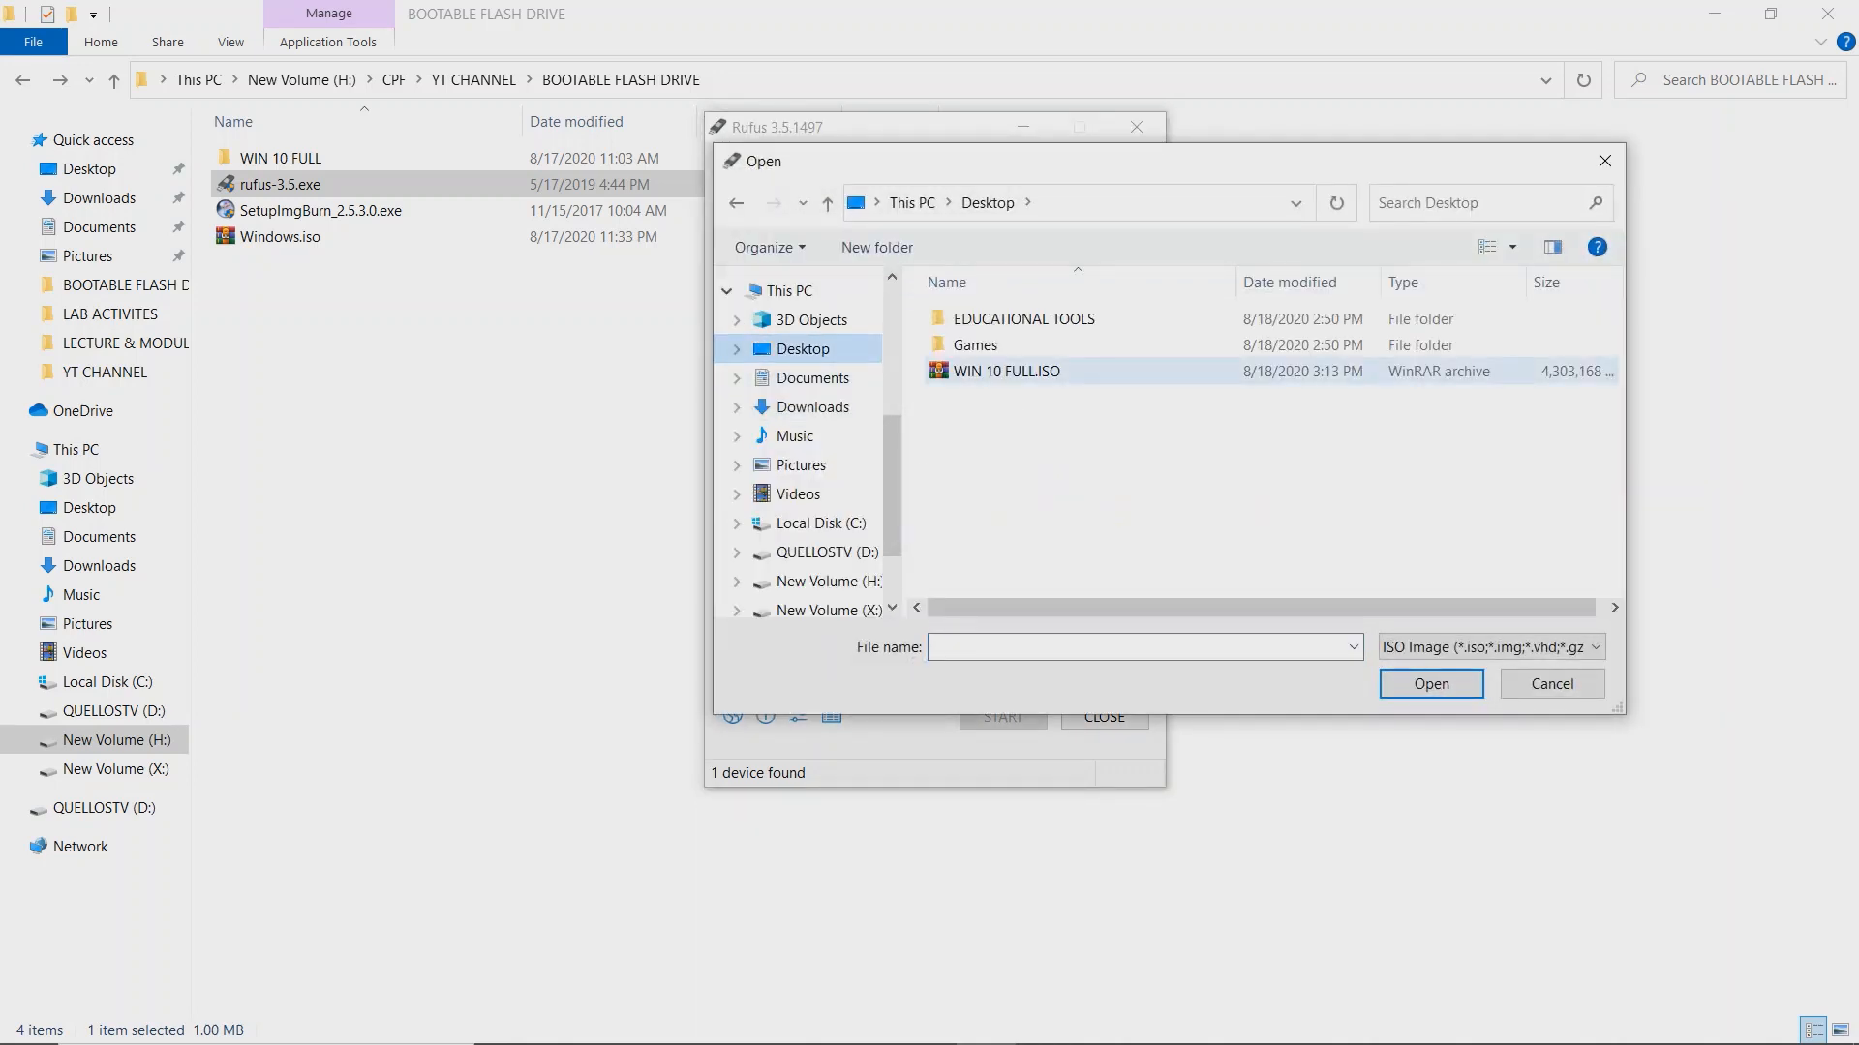
left_click(1016, 372)
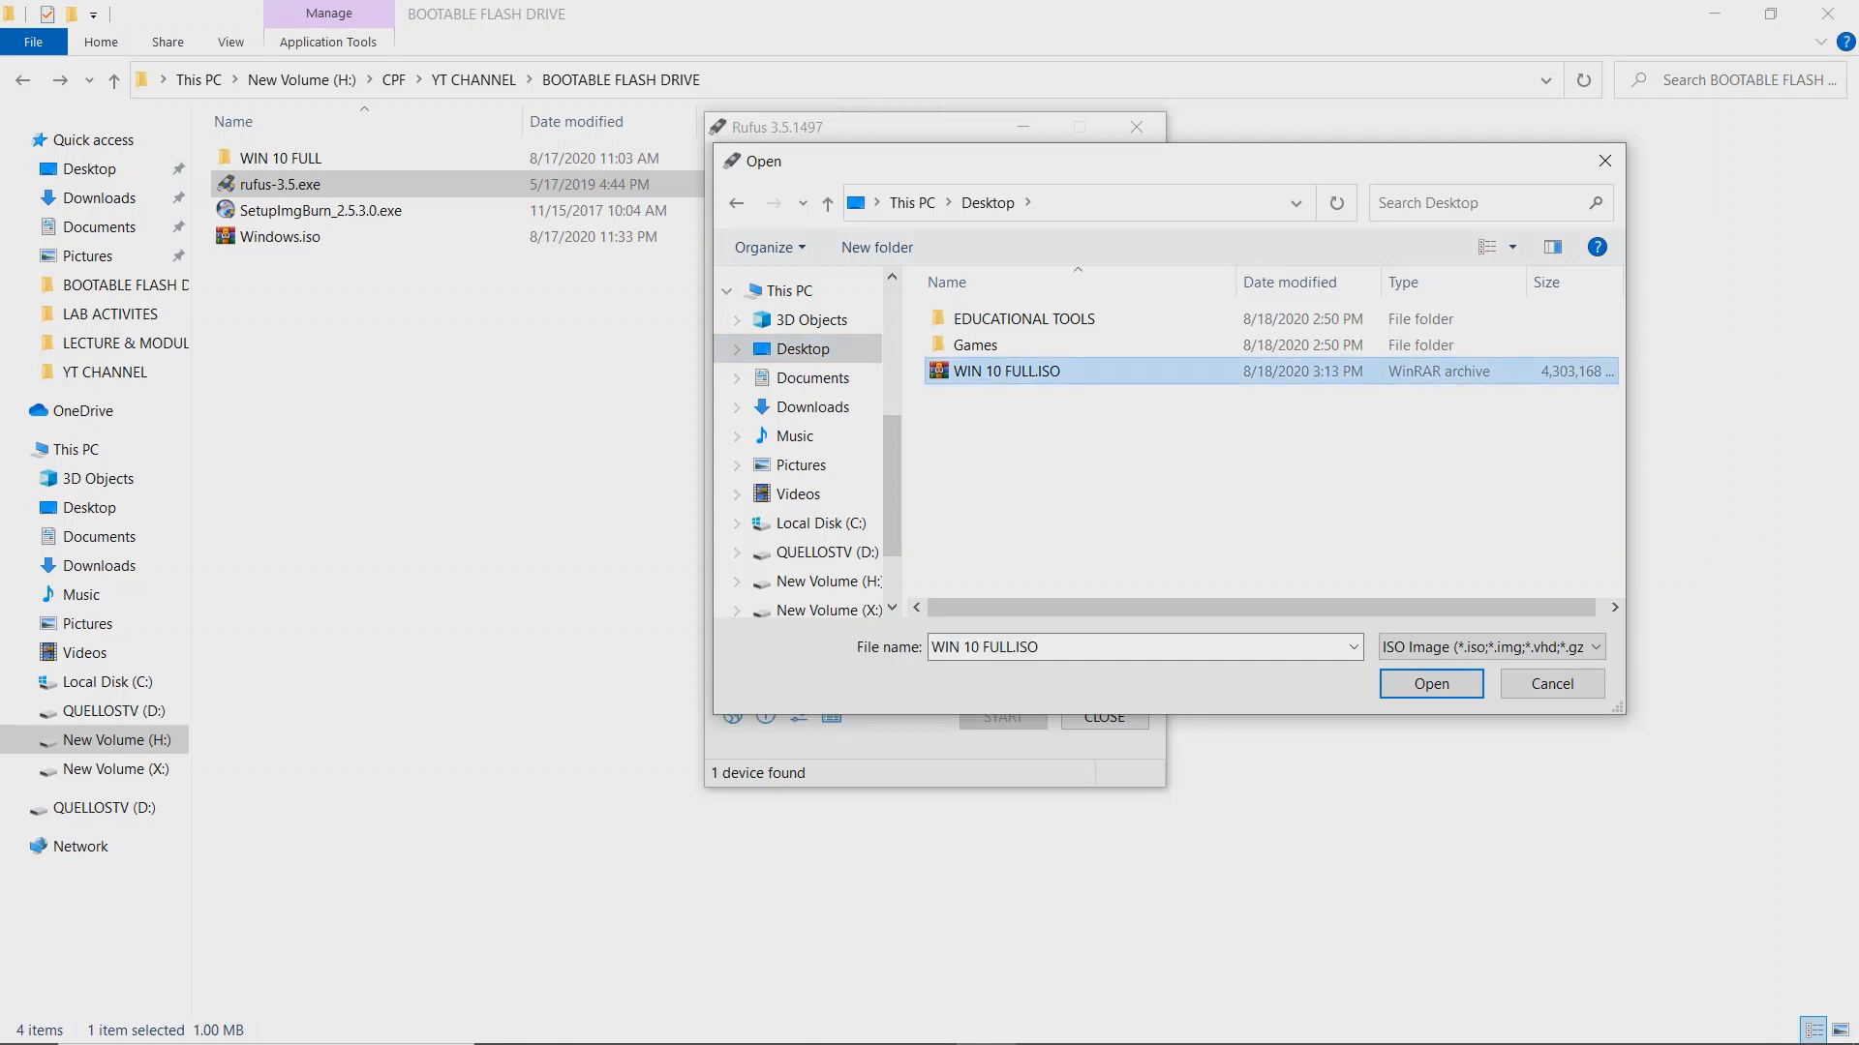
left_click(1430, 683)
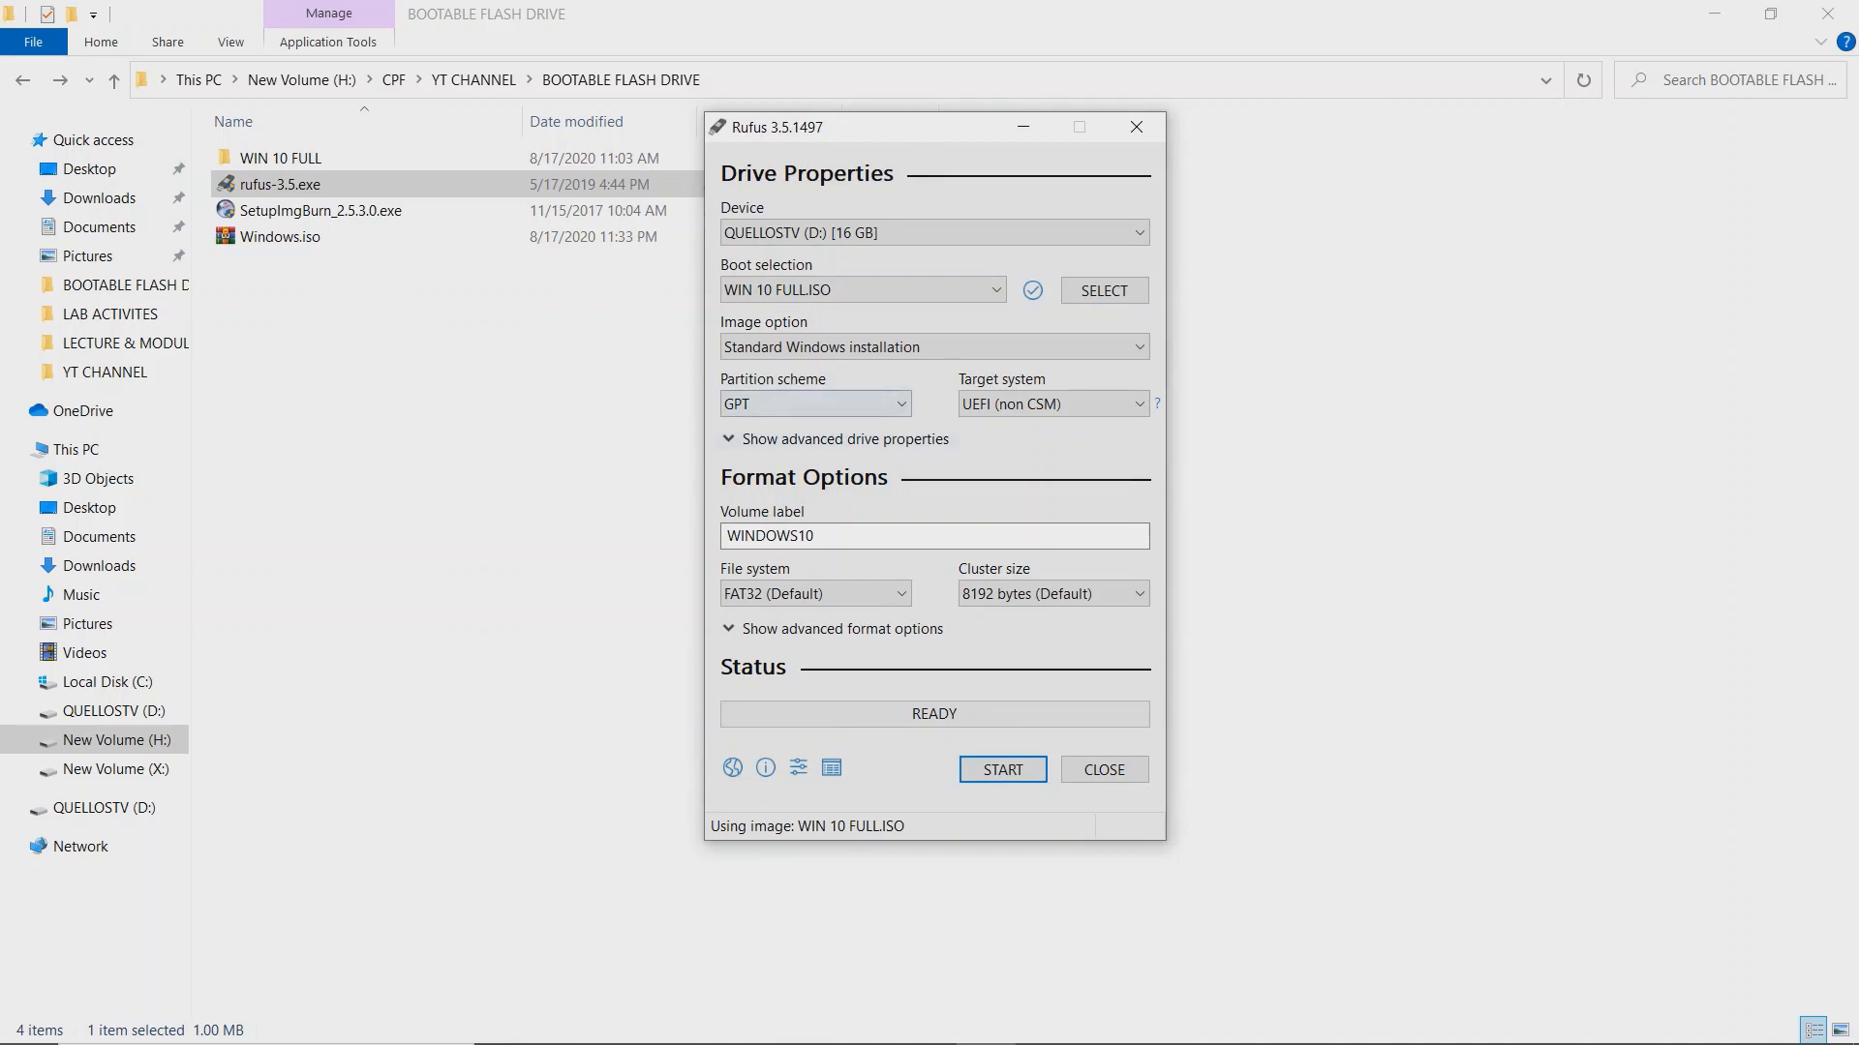
Configure a Standard Windows installation with the MBR partition scheme and BIOS (or UEFI-CSM) as the target system
left_click(1007, 347)
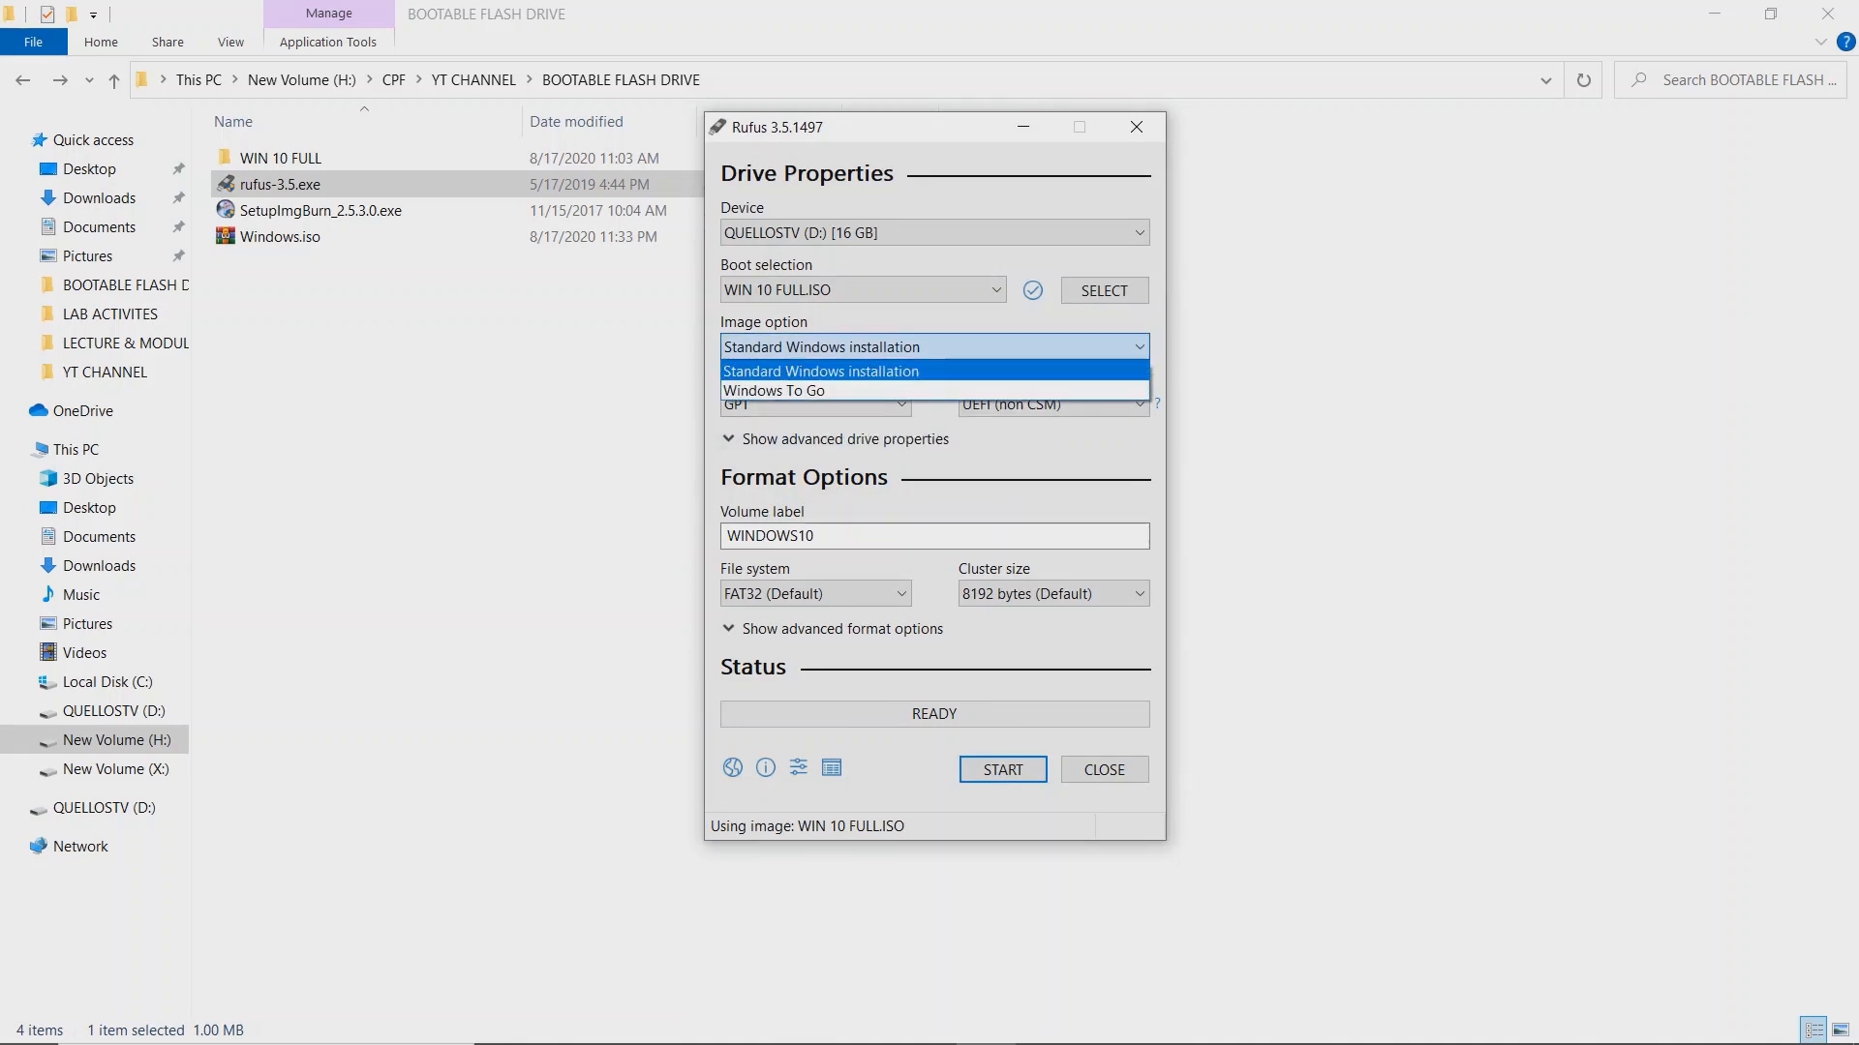
left_click(820, 372)
left_click(816, 405)
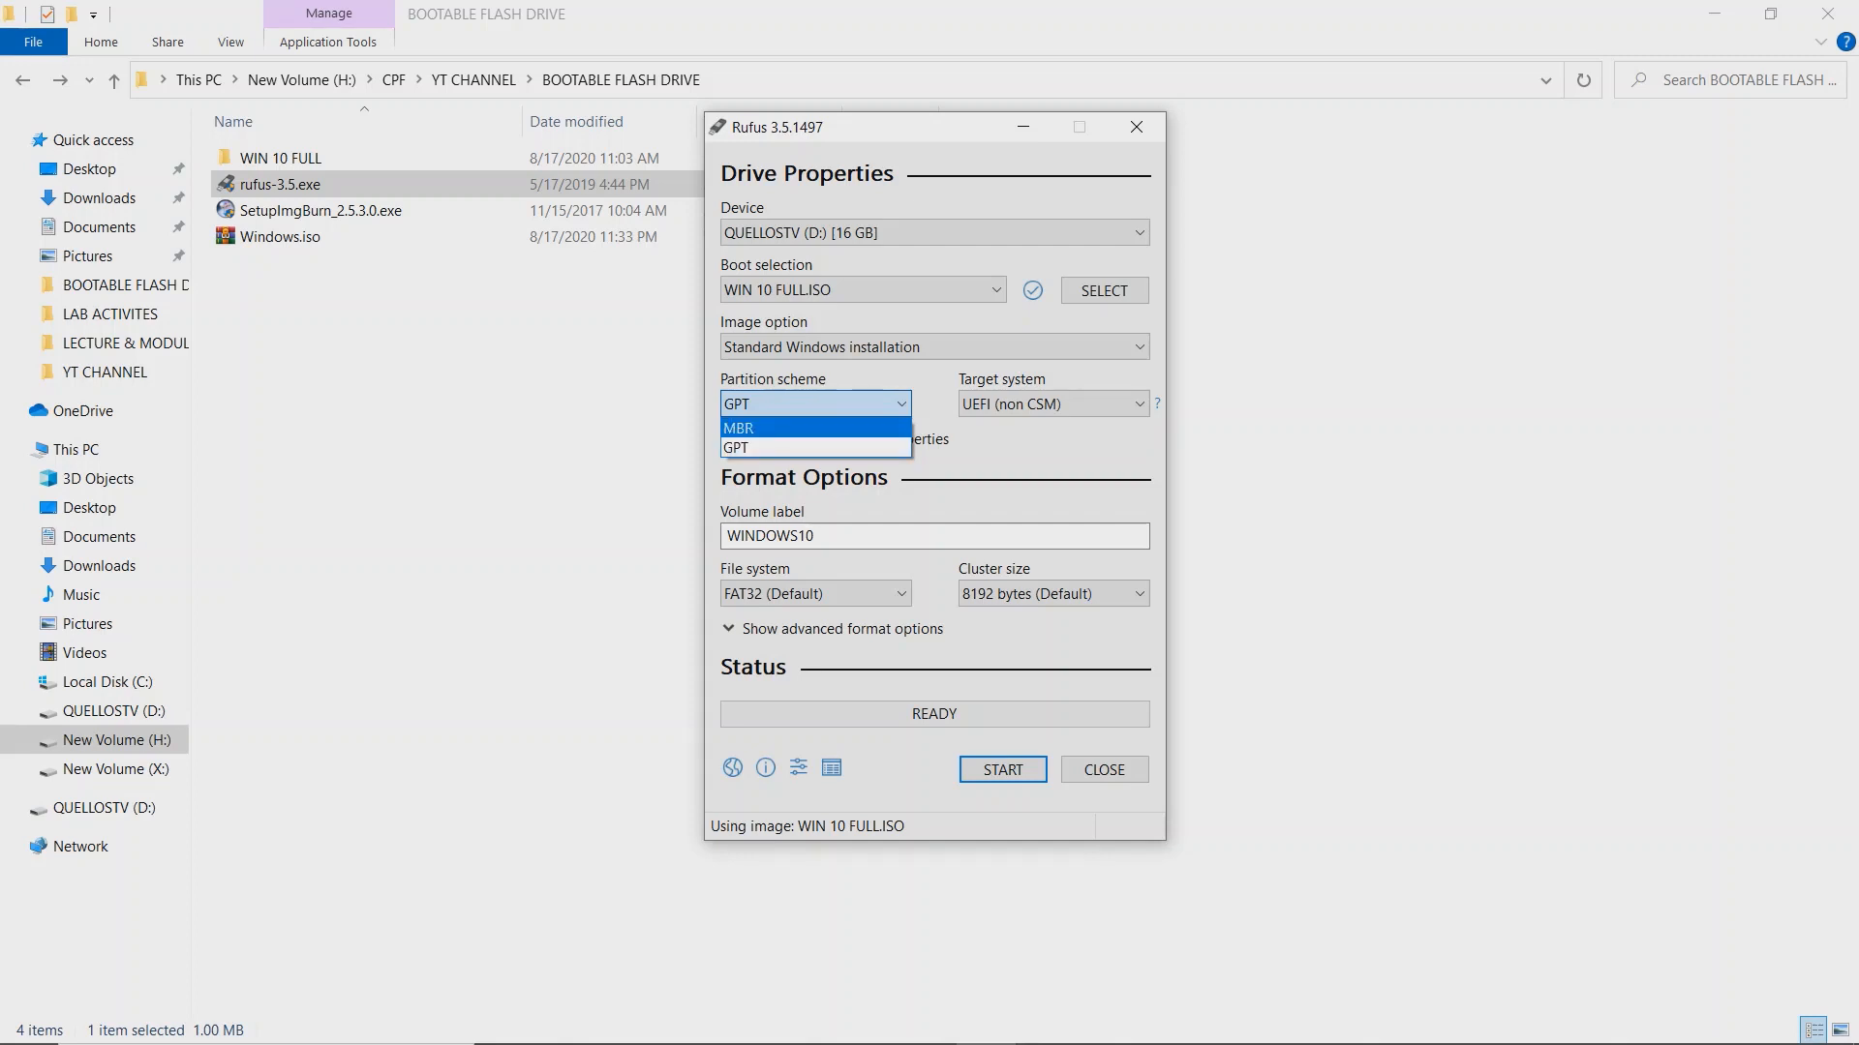
left_click(739, 428)
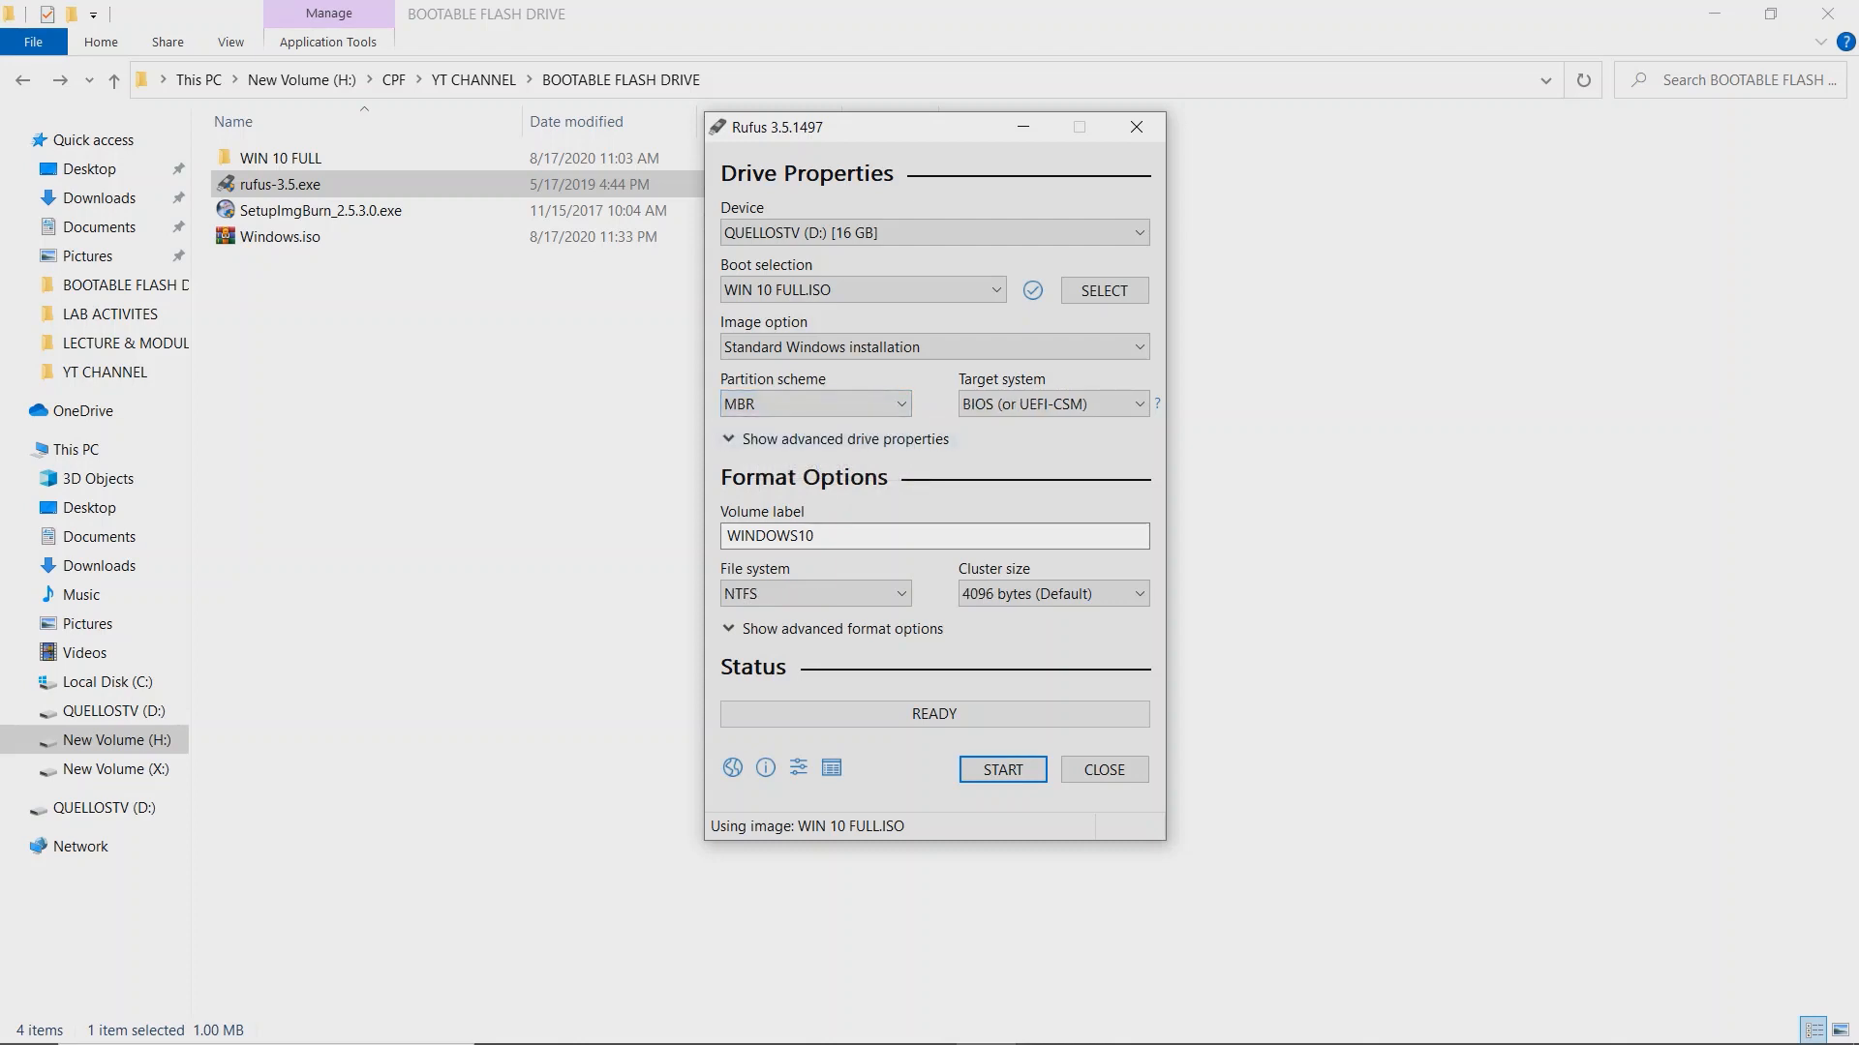
left_click(1093, 405)
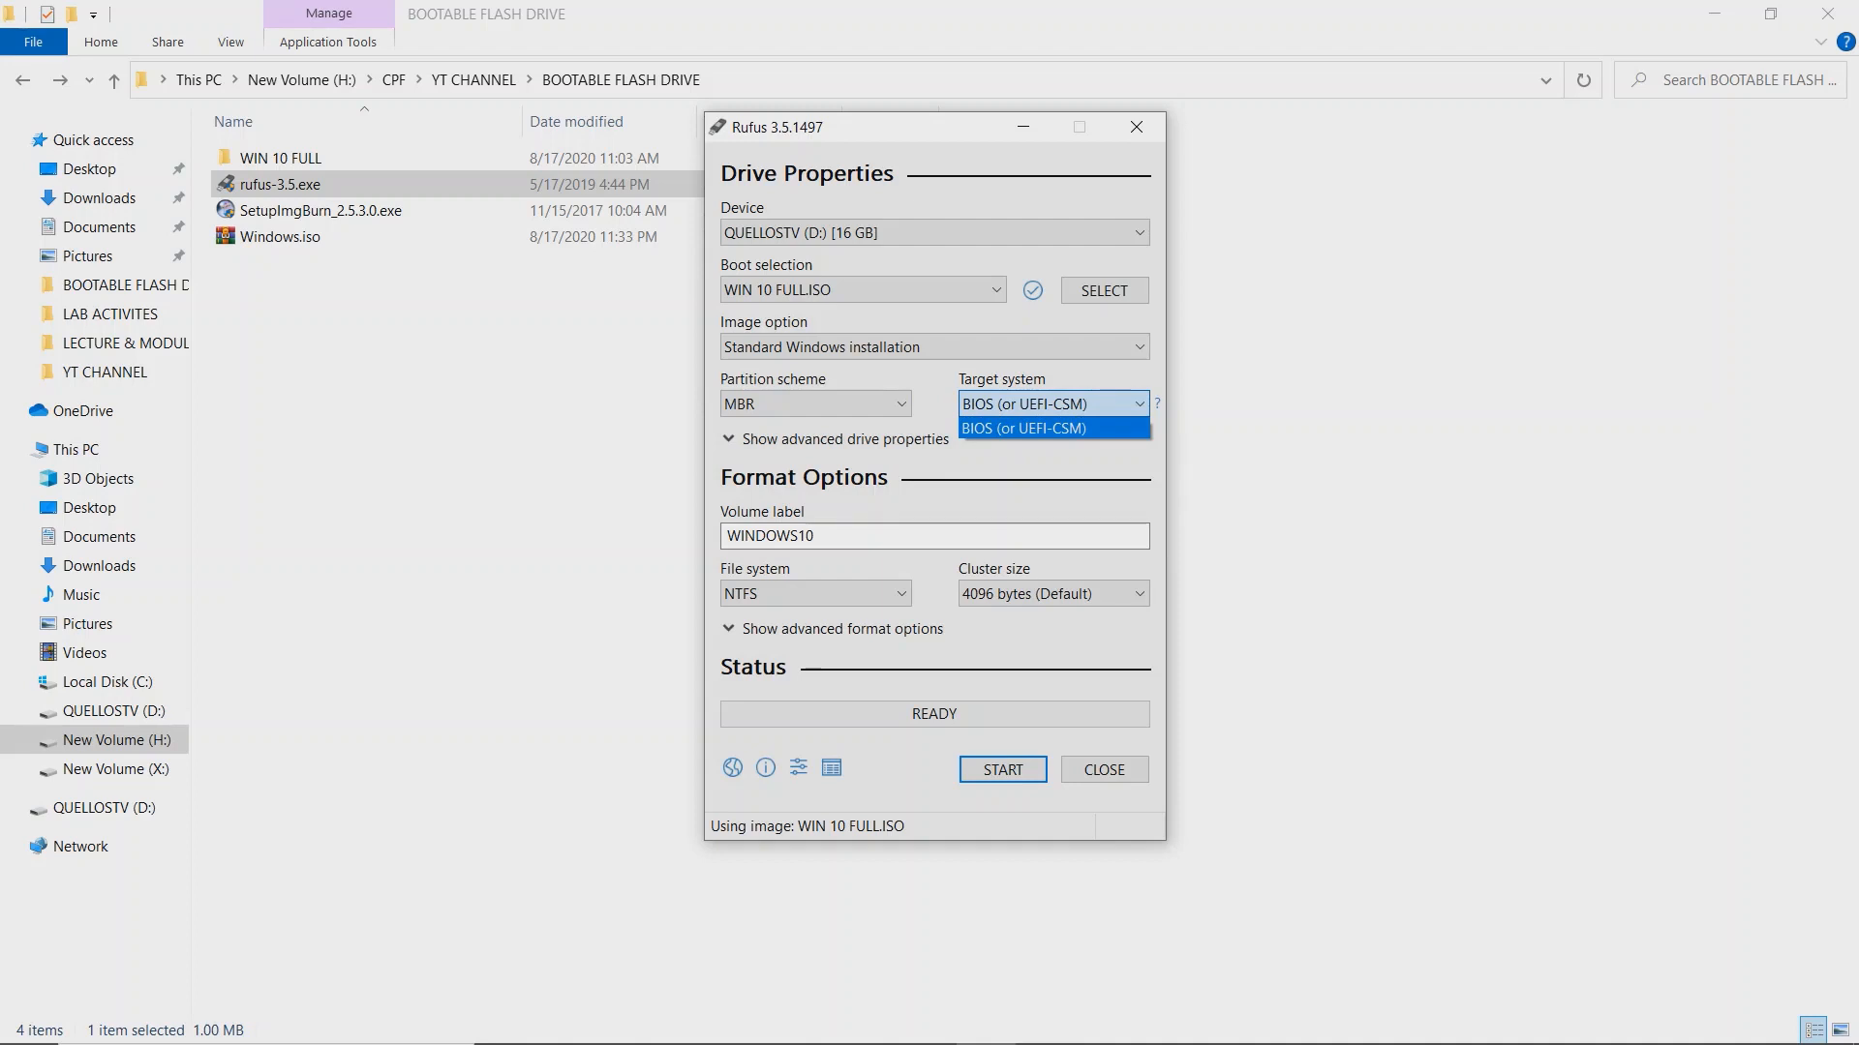
left_click(1053, 429)
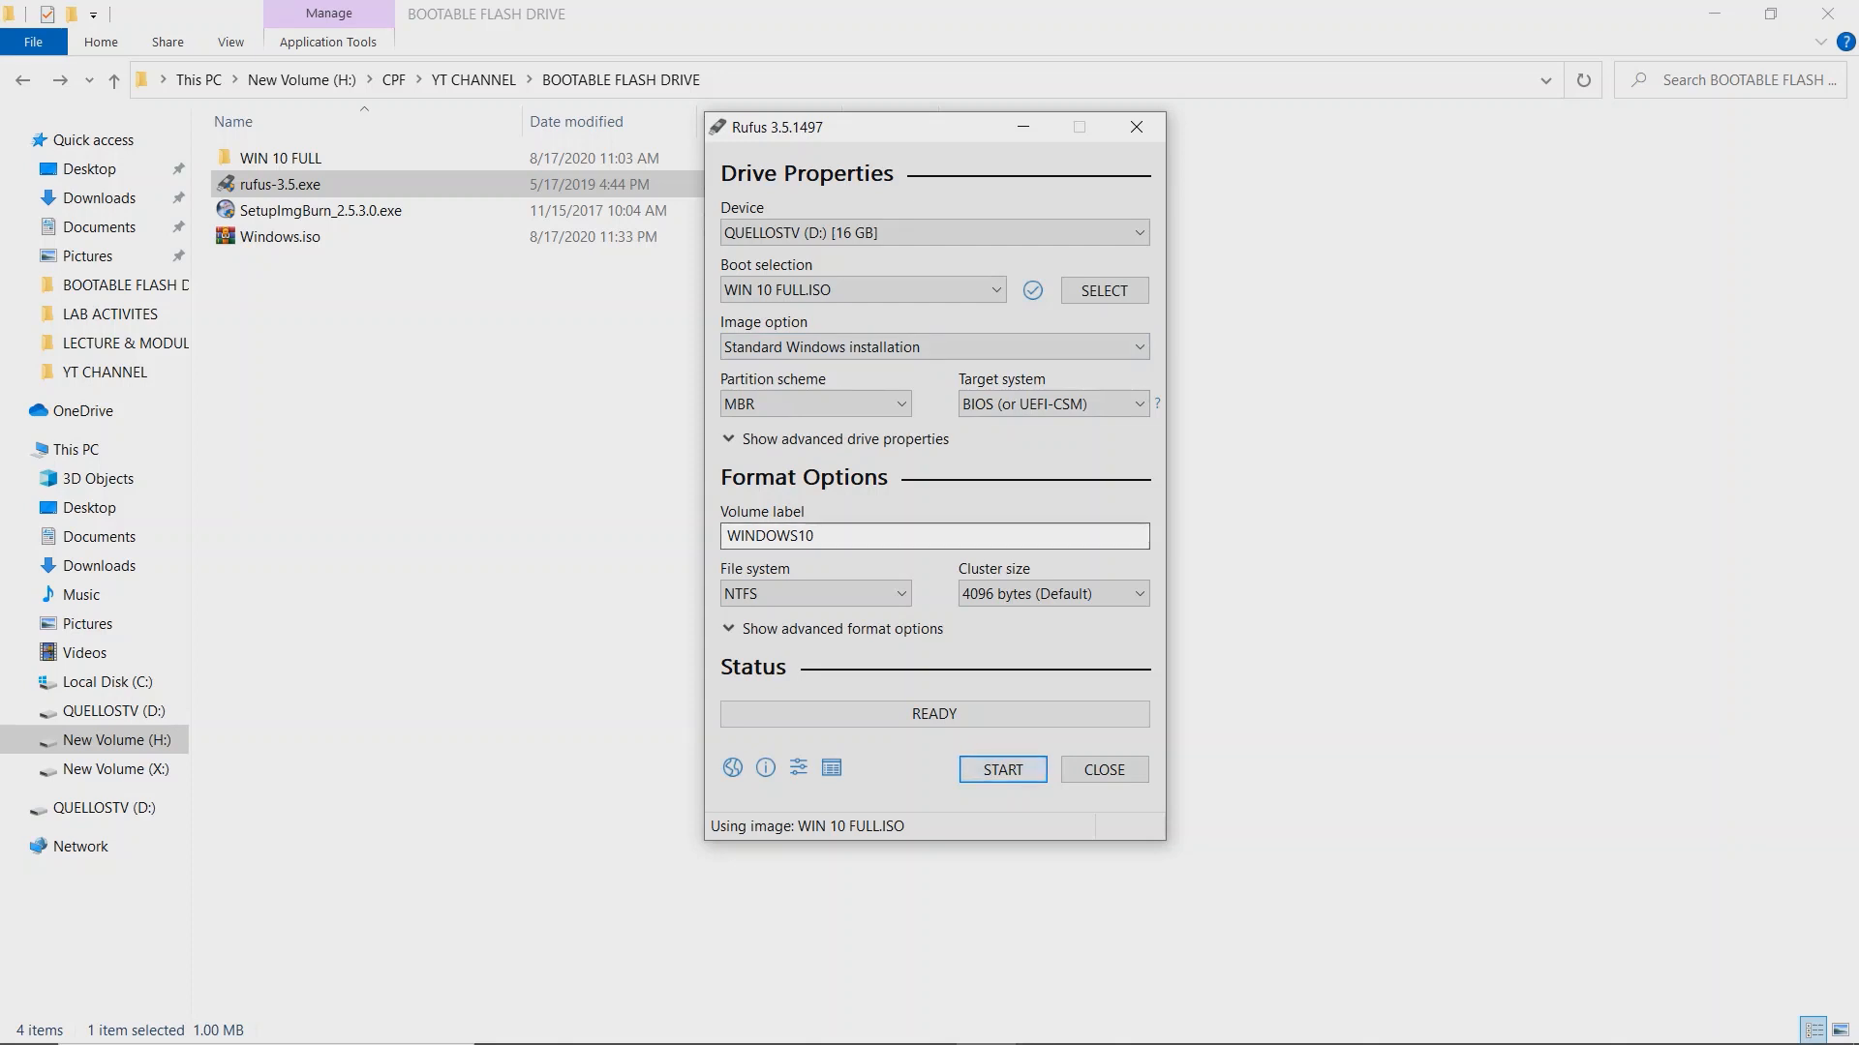
Write the image to the flash drive, accepting the erasure of all its data, and close Rufus
left_click(1003, 770)
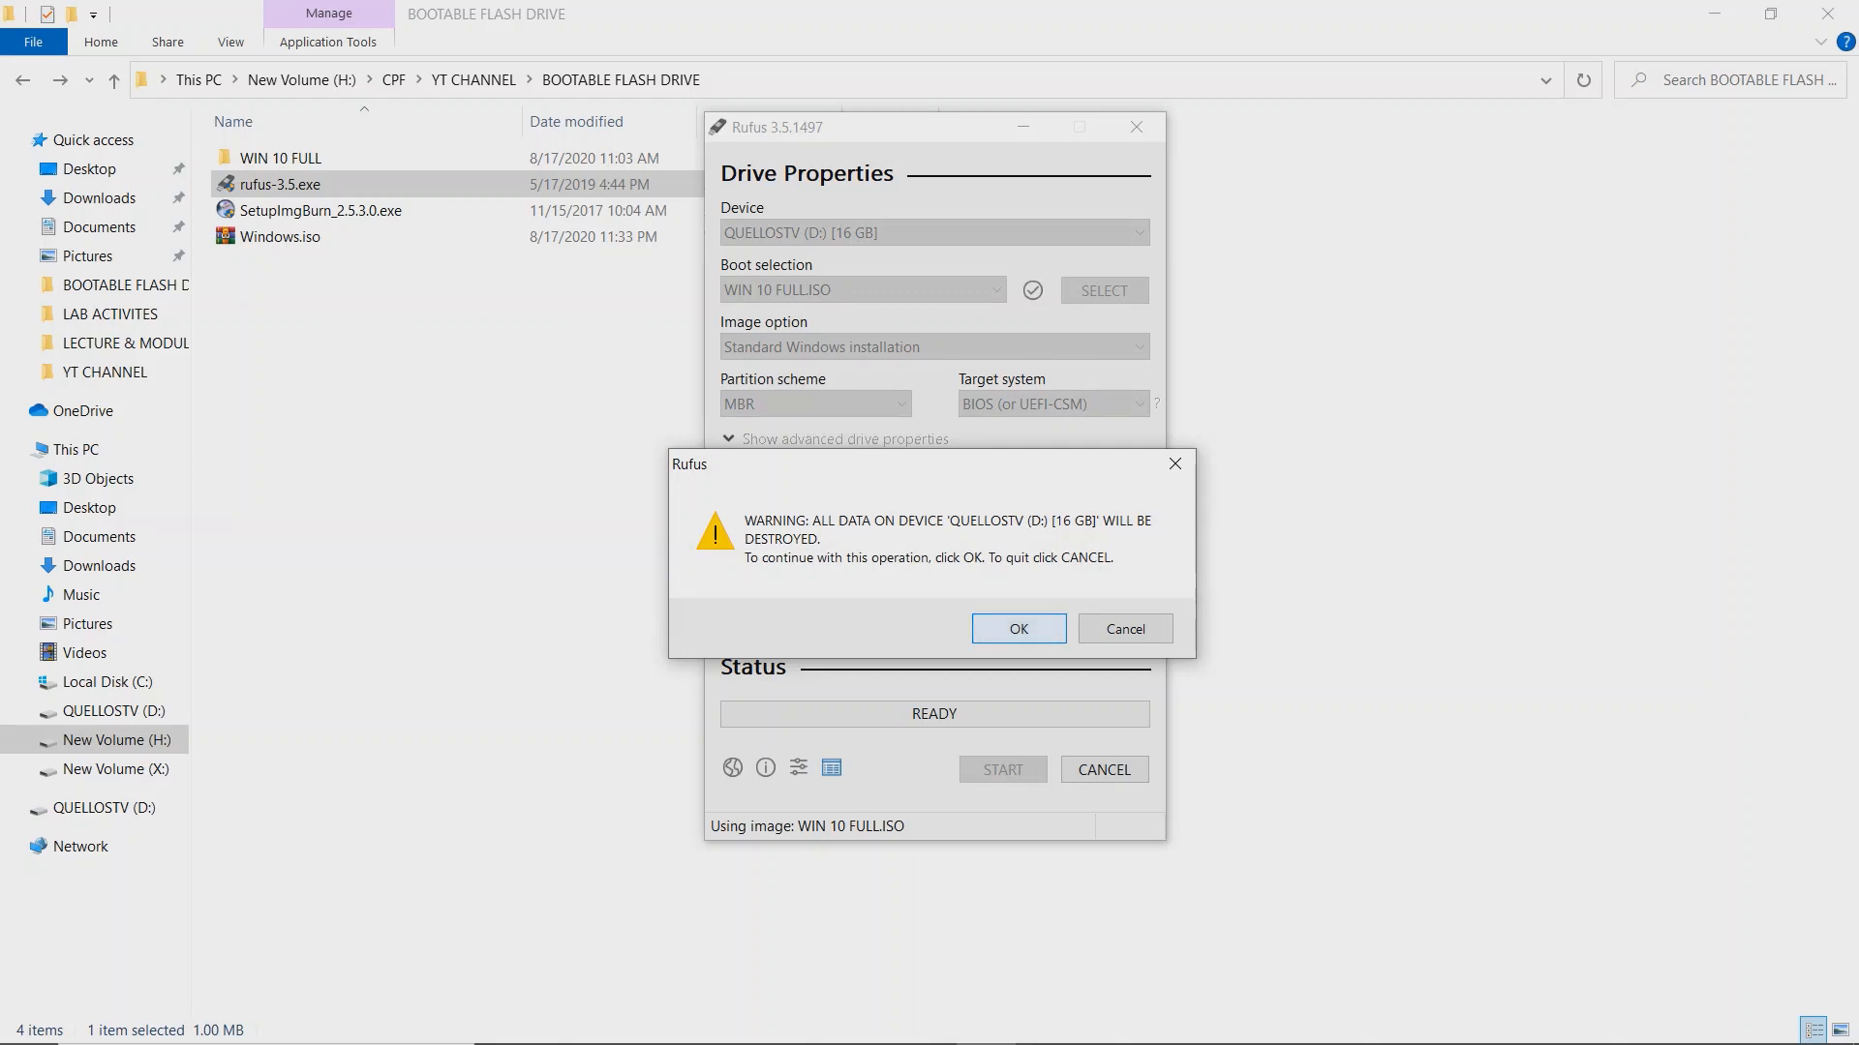
left_click(1018, 629)
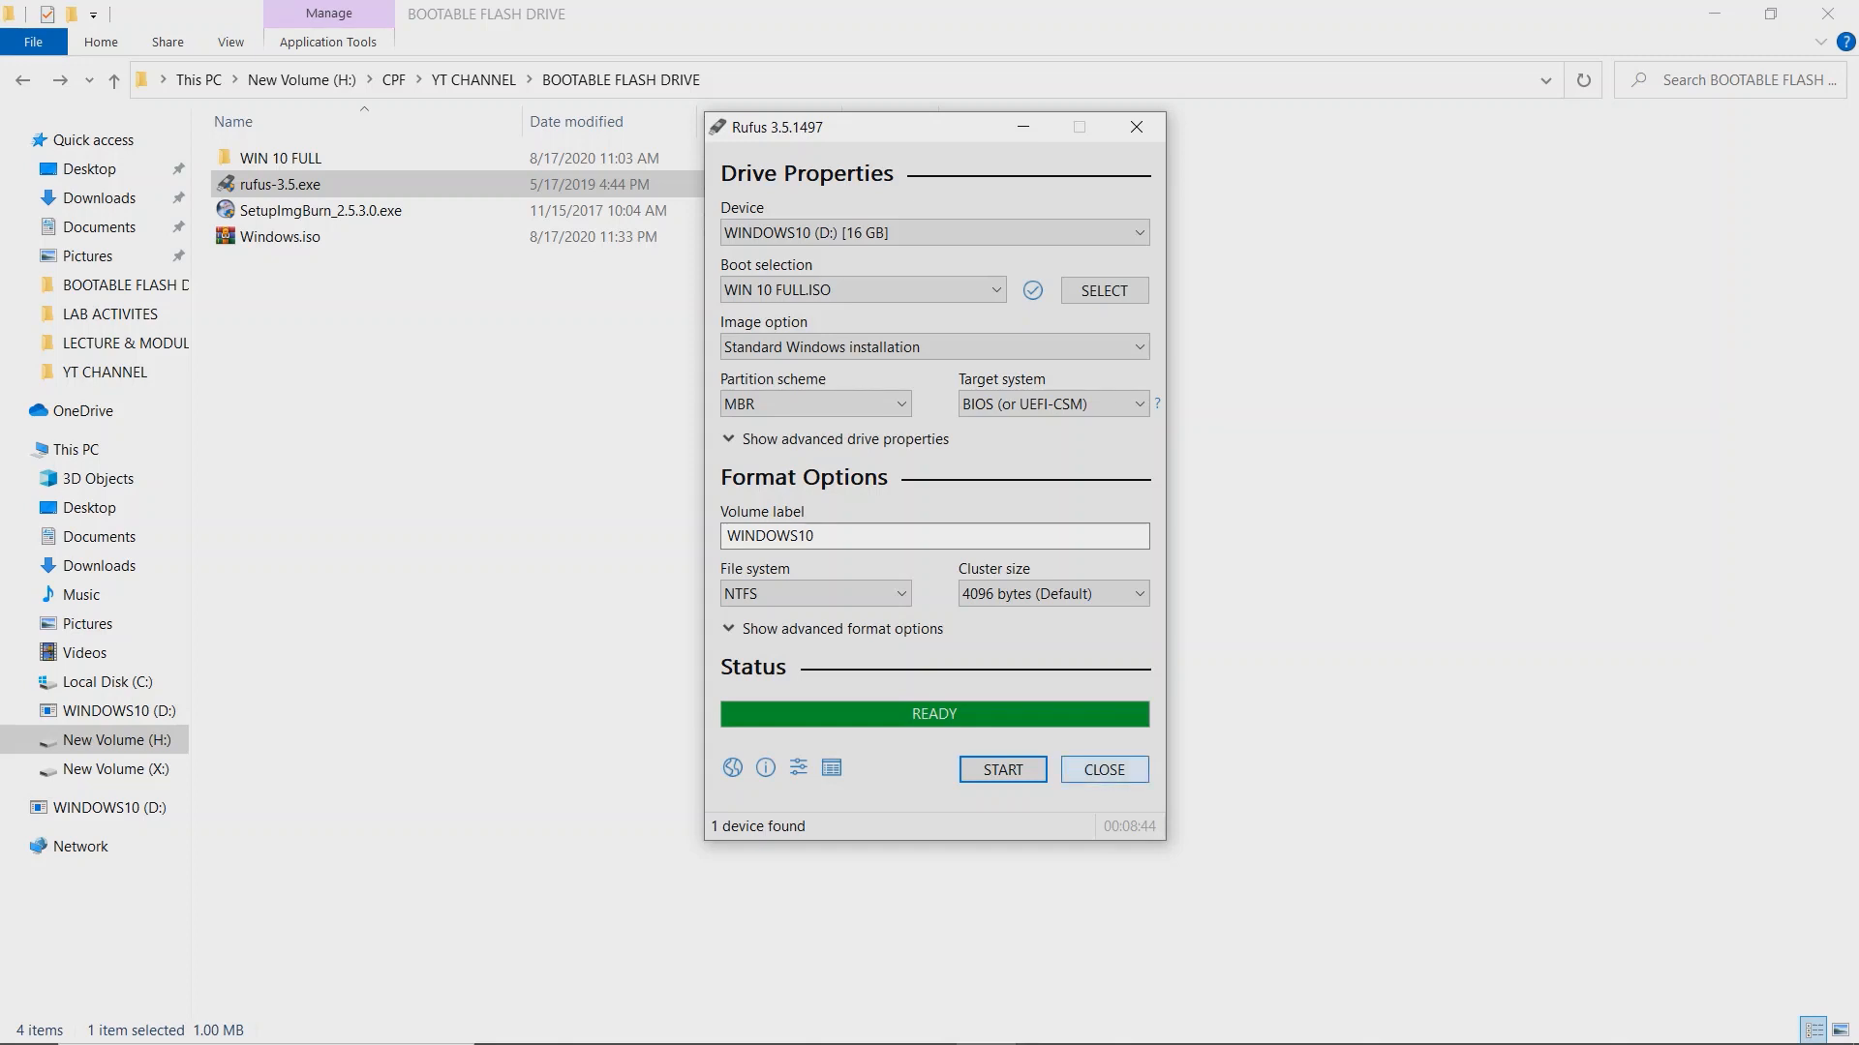
left_click(1103, 770)
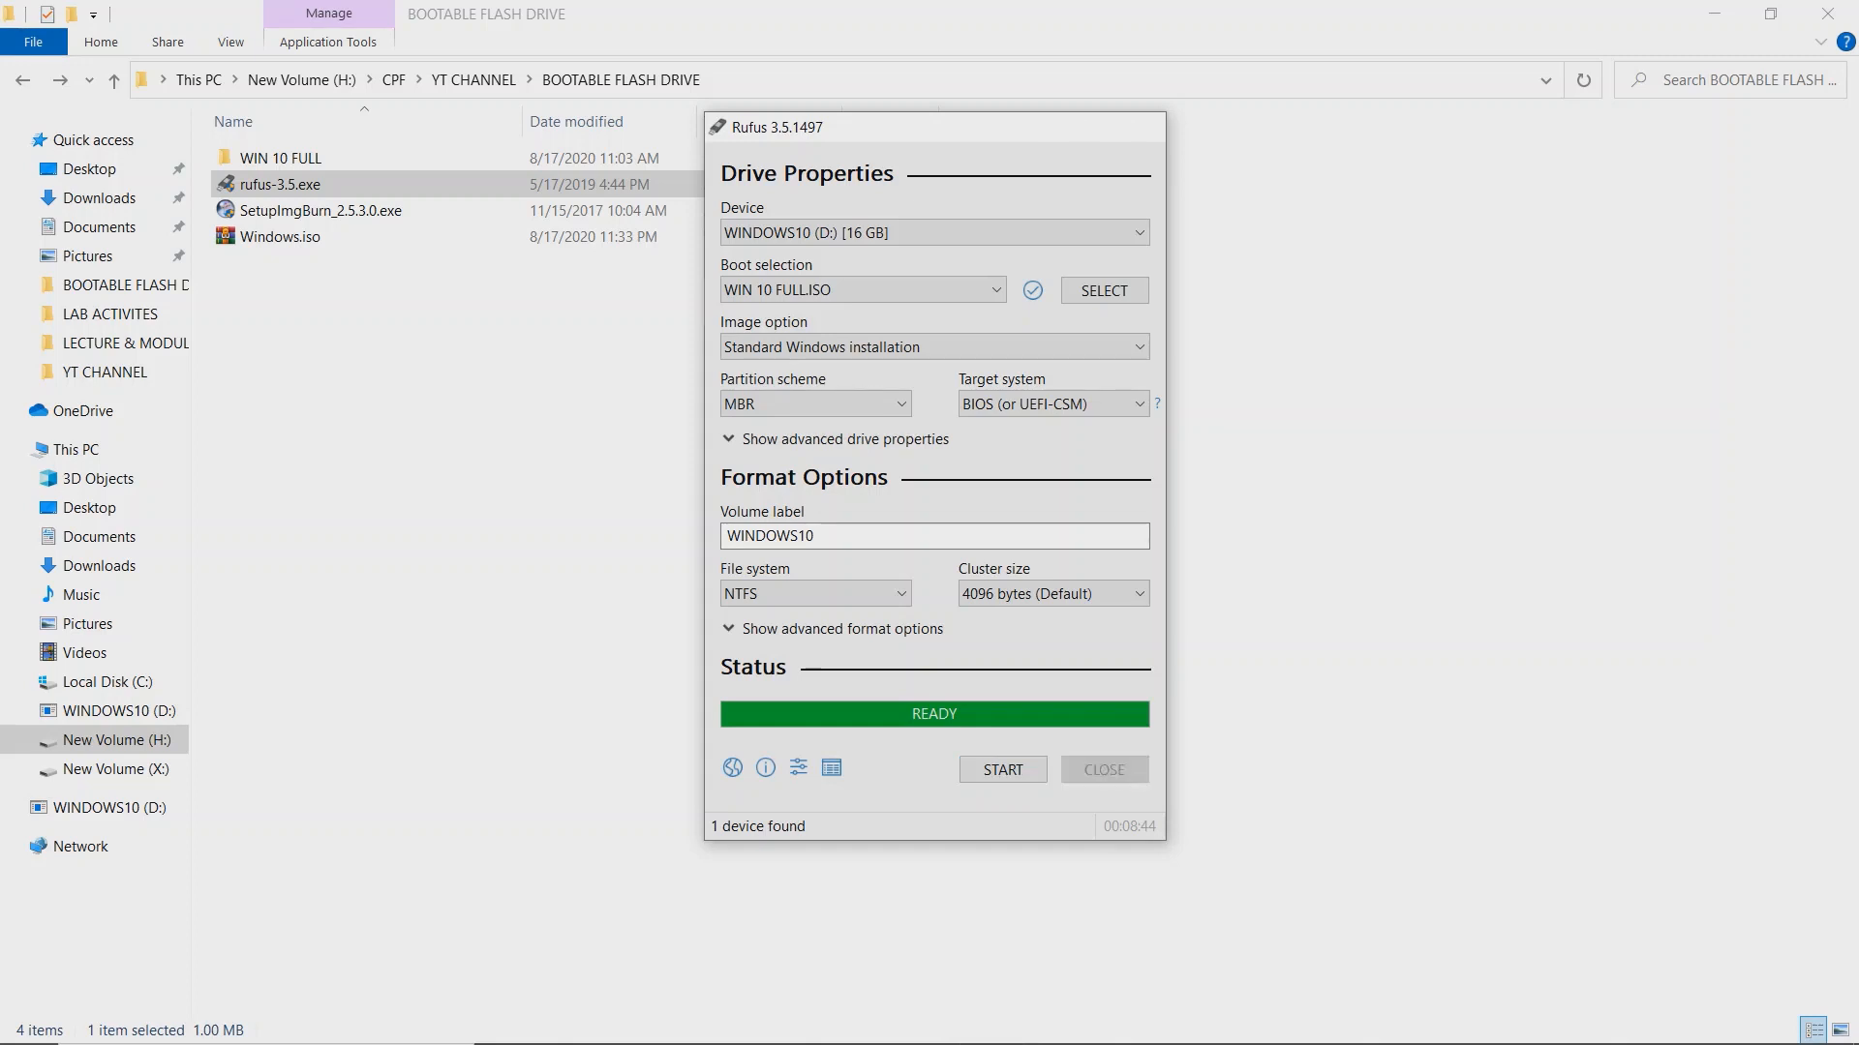
Check the finished flash drive by selecting WINDOWS10 (D:) in This PC
left_click(77, 449)
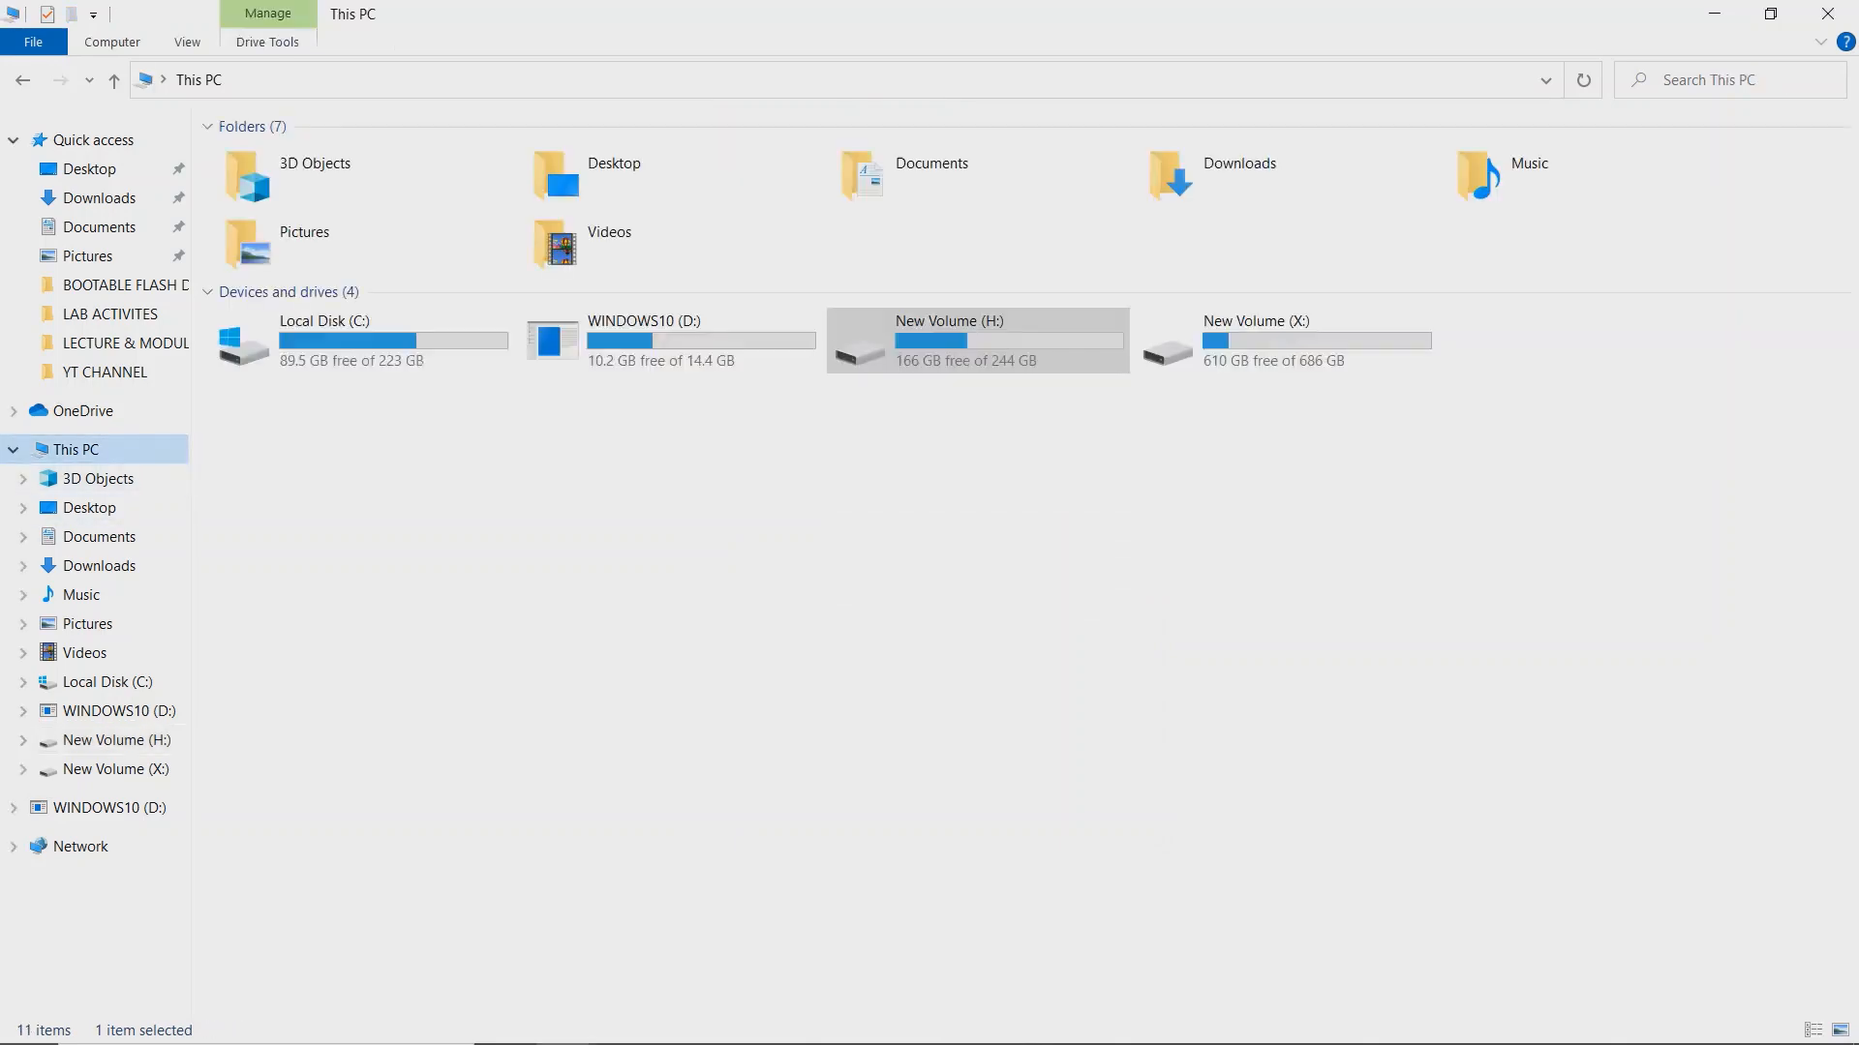
left_click(670, 341)
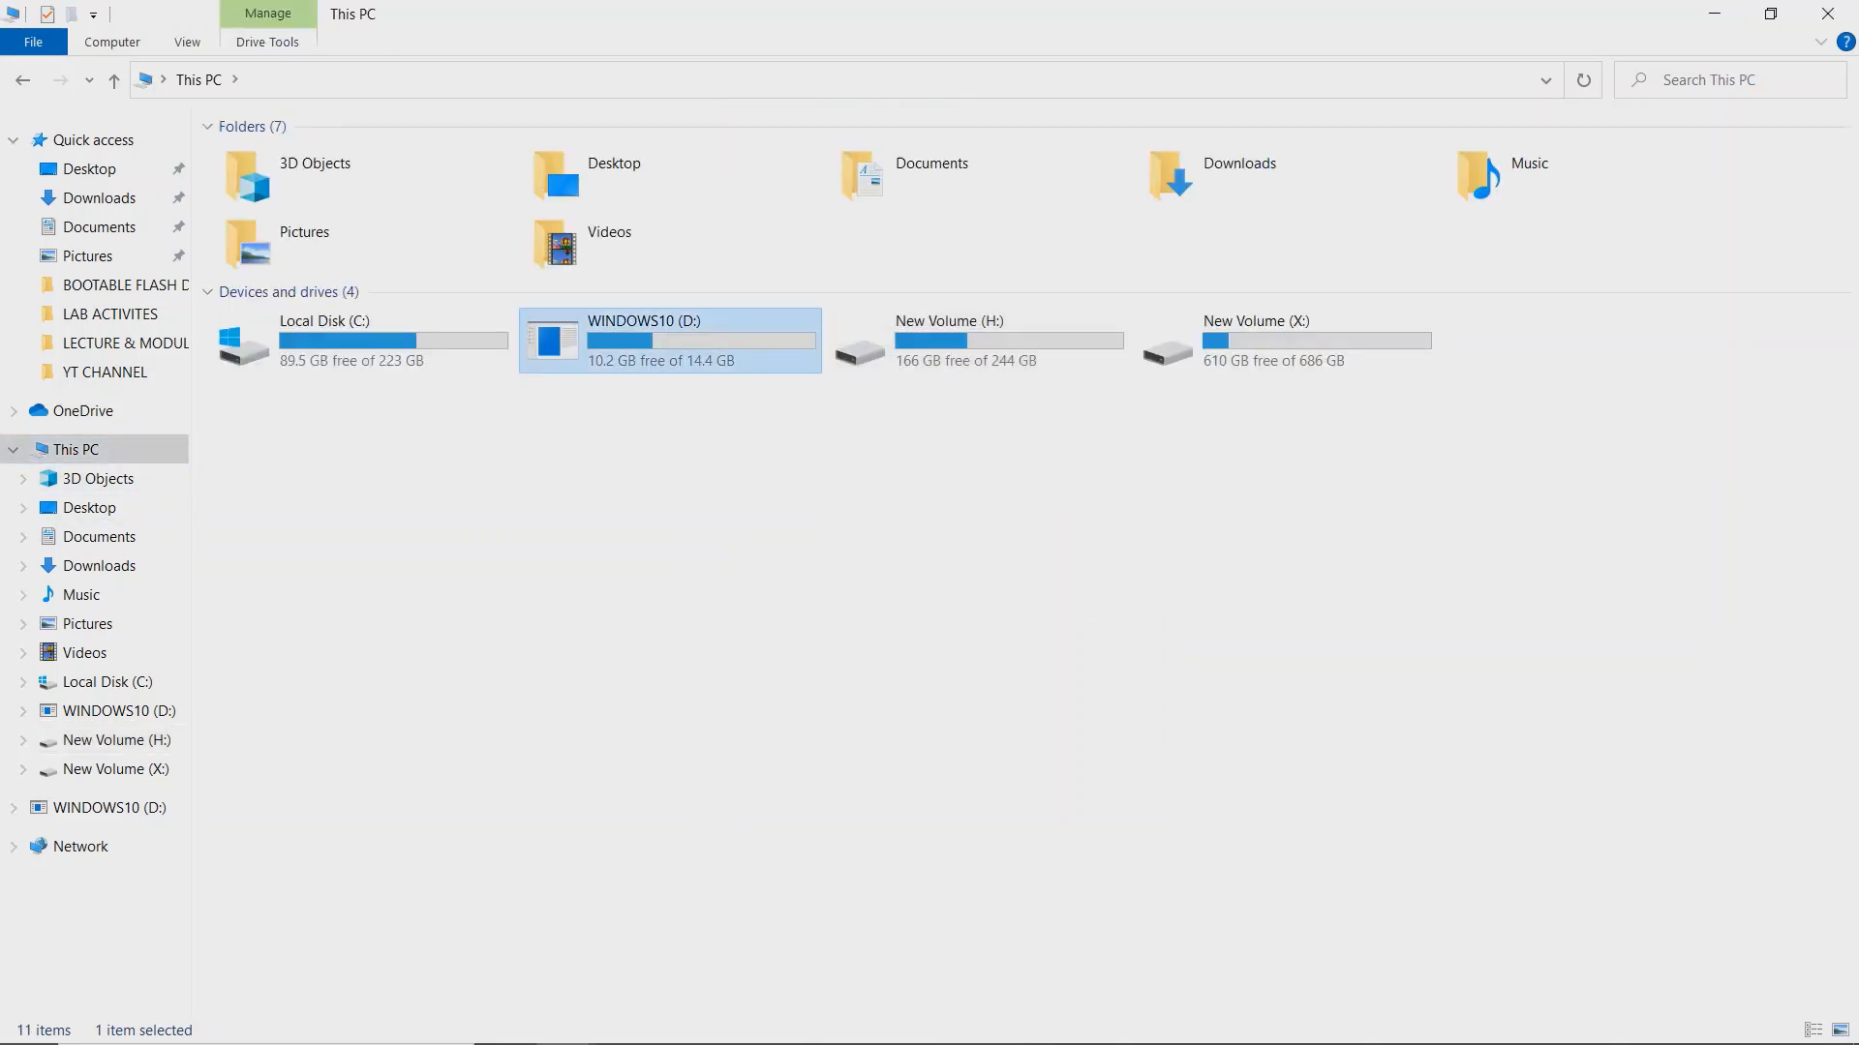